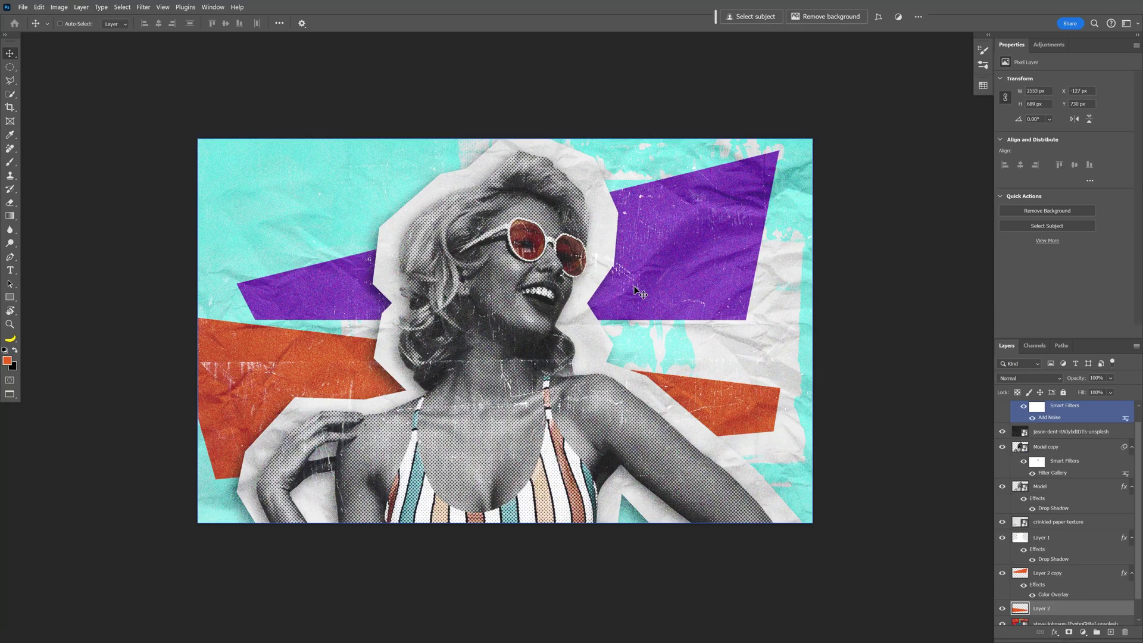
- Rename the top noise-filtered Layer 3 to 'Grain' and move on to the layer below
click(1081, 464)
scroll(1083, 477, up, 1)
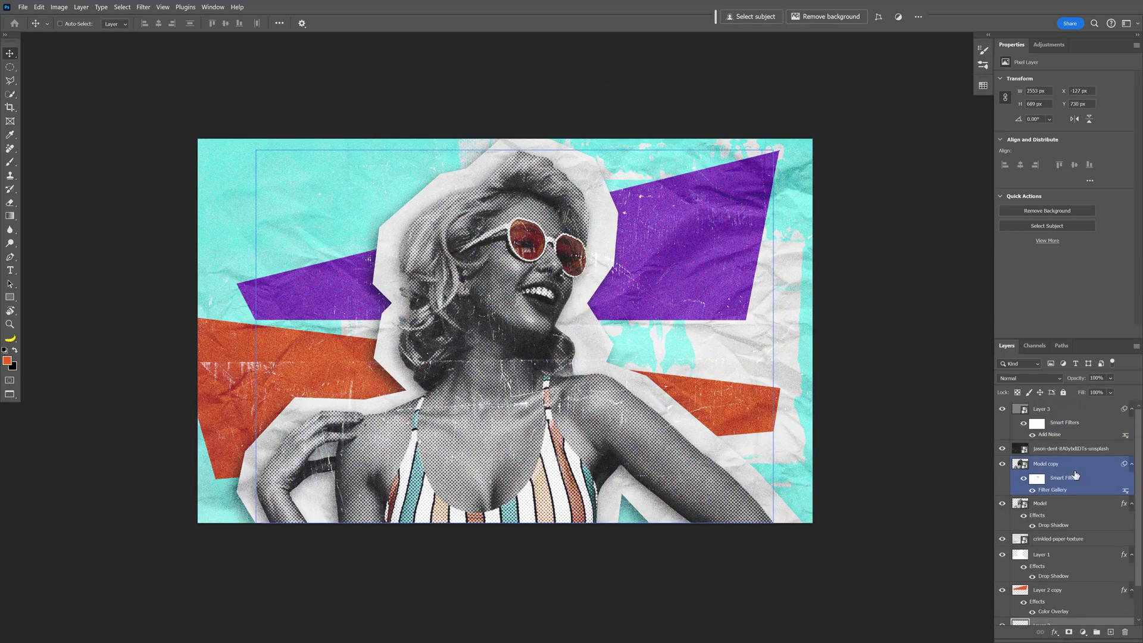
click(1066, 409)
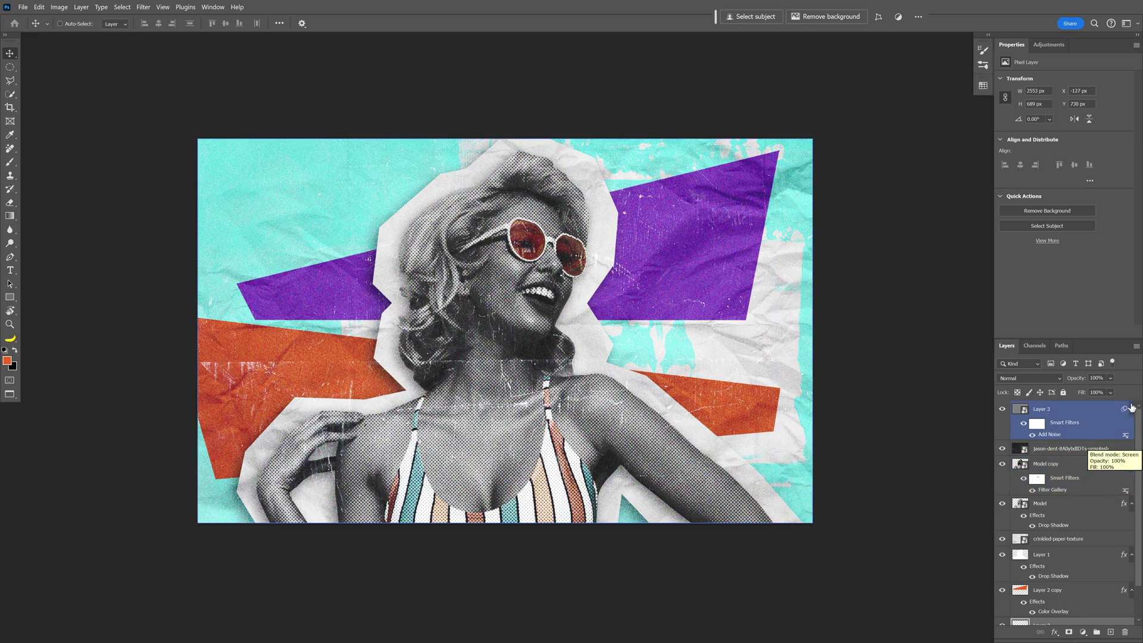
click(1132, 409)
double_click(1050, 410)
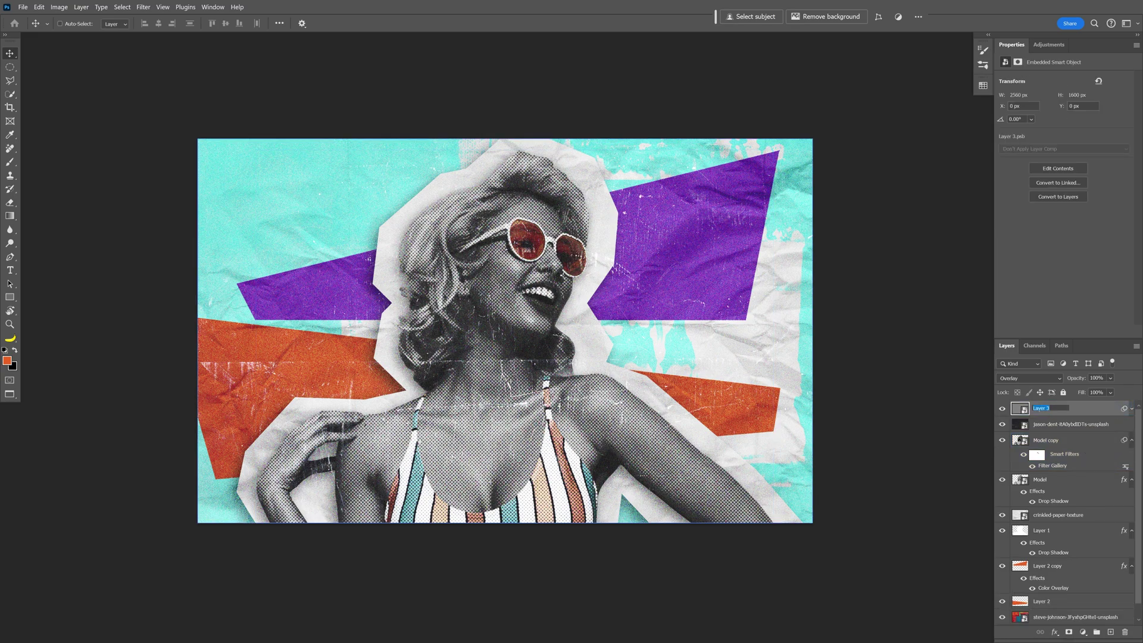
text(Grain)
key(Tab)
- Name the paper layer 'Texture 1' and combine Model and Model copy into one smart object
text(Text)
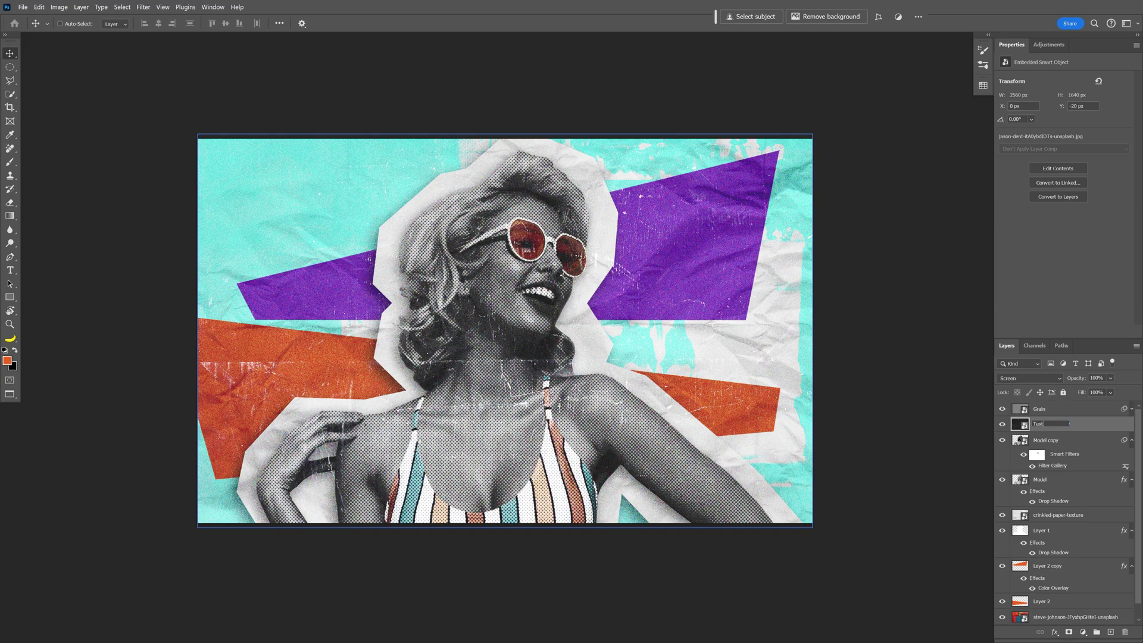
text(ure 1)
key(Return)
click(1002, 441)
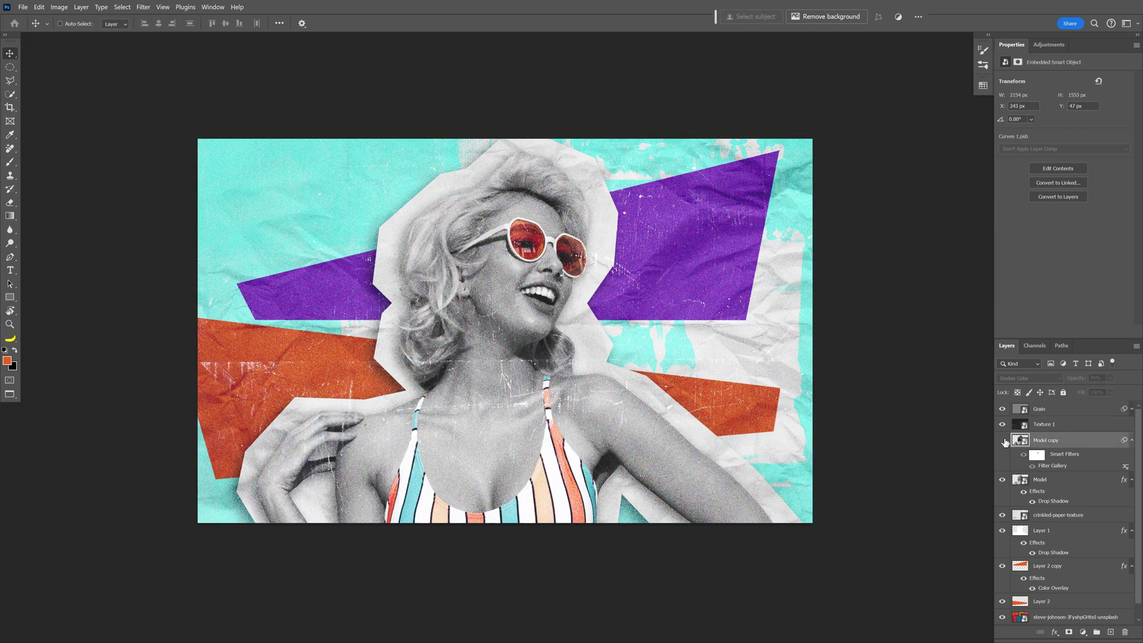
click(1002, 441)
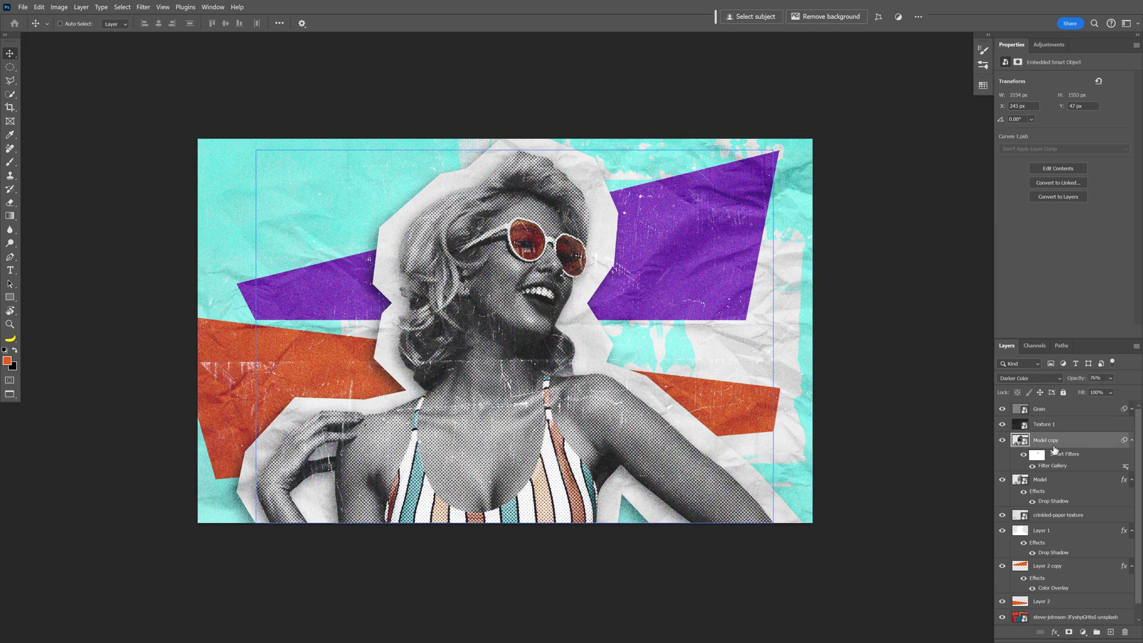
shift+click(1061, 483)
right_click(1062, 483)
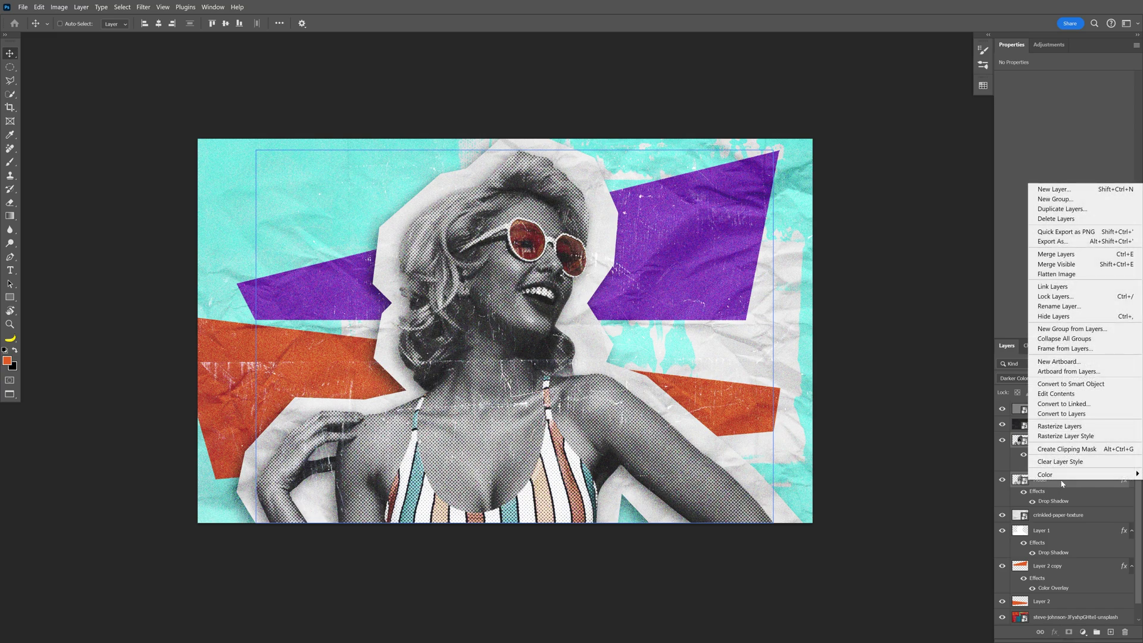
click(1104, 385)
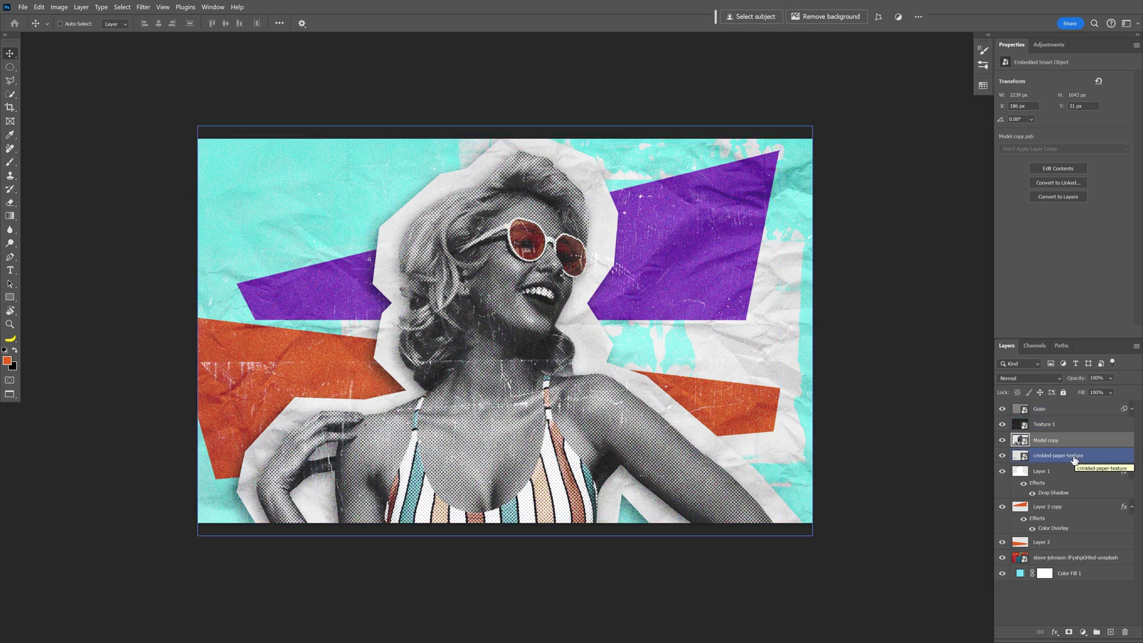
- Convert the white paper cutout Layer 1 to a smart object and rename it 'Stroke'
click(1048, 471)
click(1003, 472)
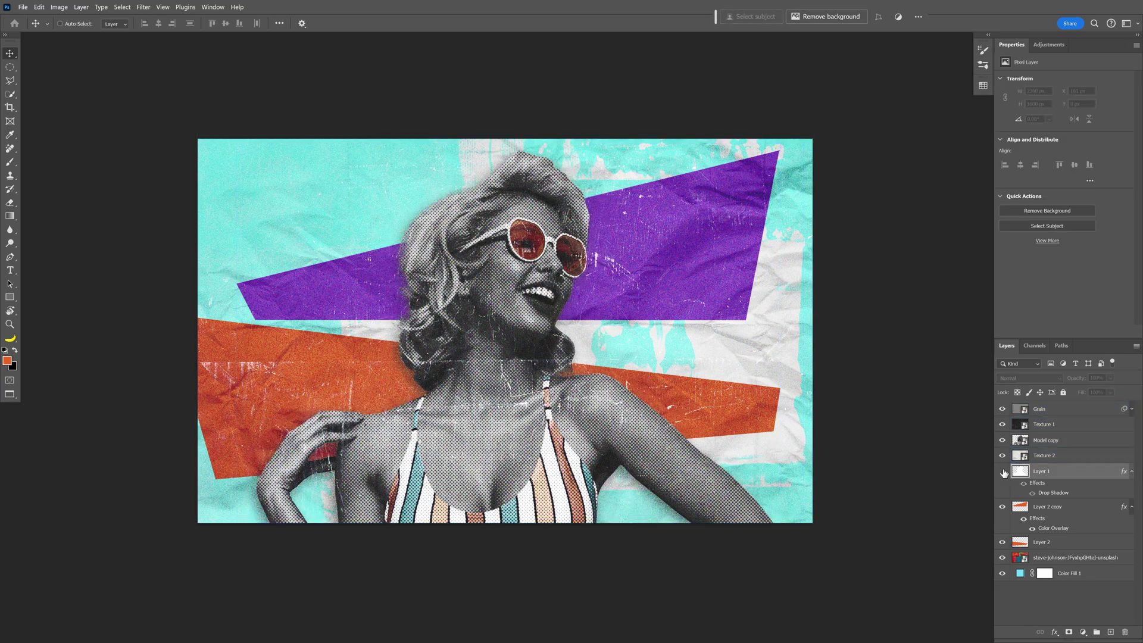
click(1003, 471)
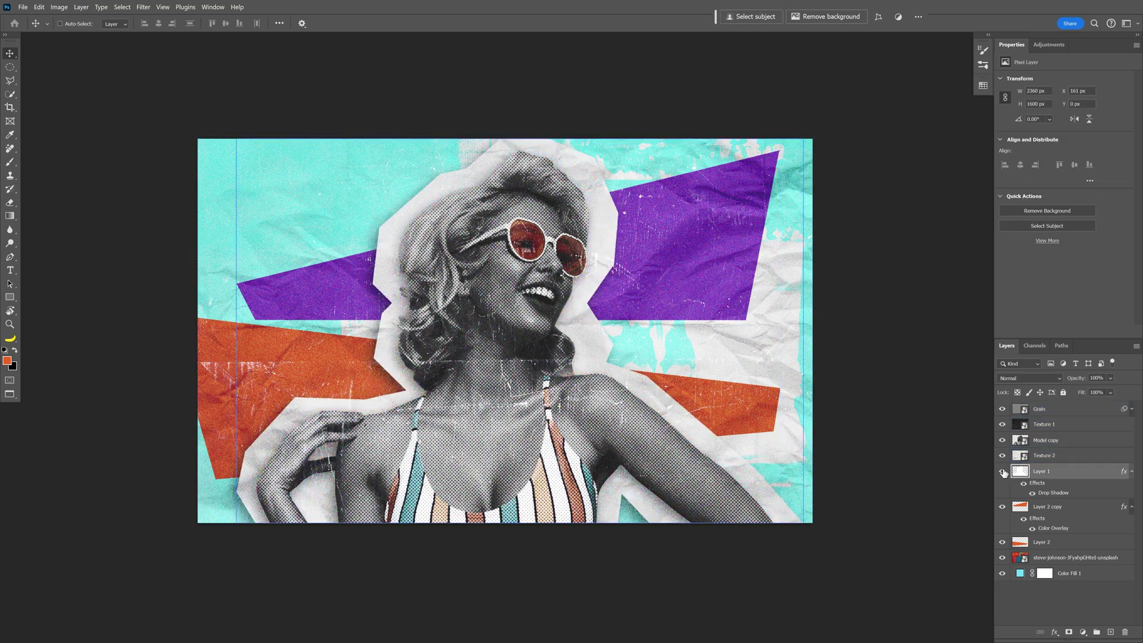
right_click(1057, 473)
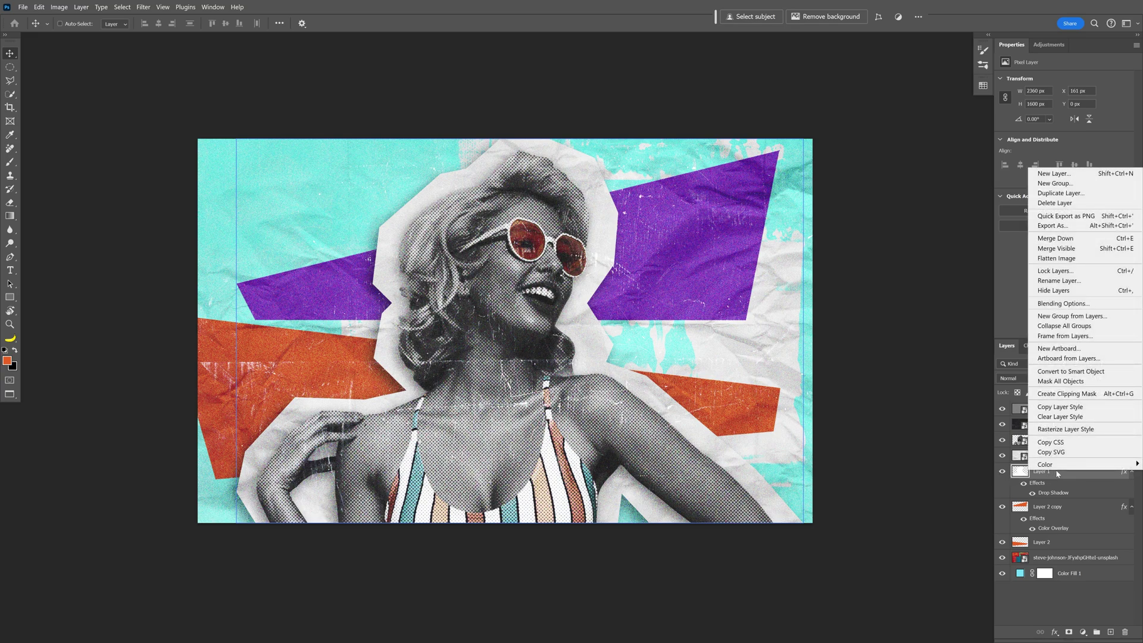
click(1081, 372)
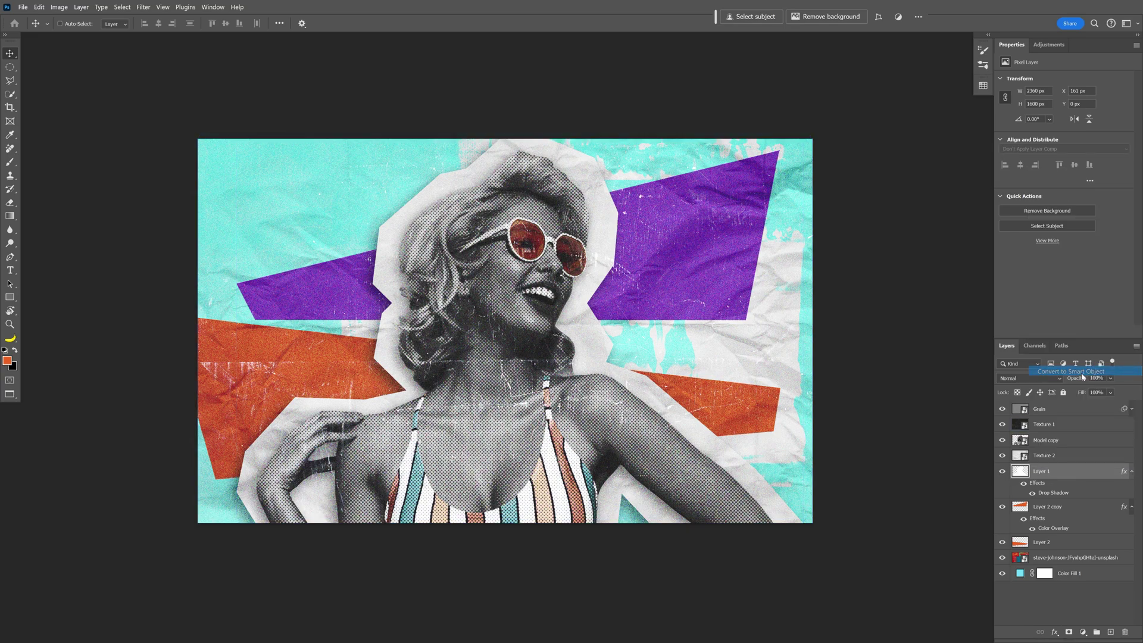
double_click(1042, 472)
text(Stroke)
- Convert Layer 2 copy and Layer 2 into smart objects
click(1061, 489)
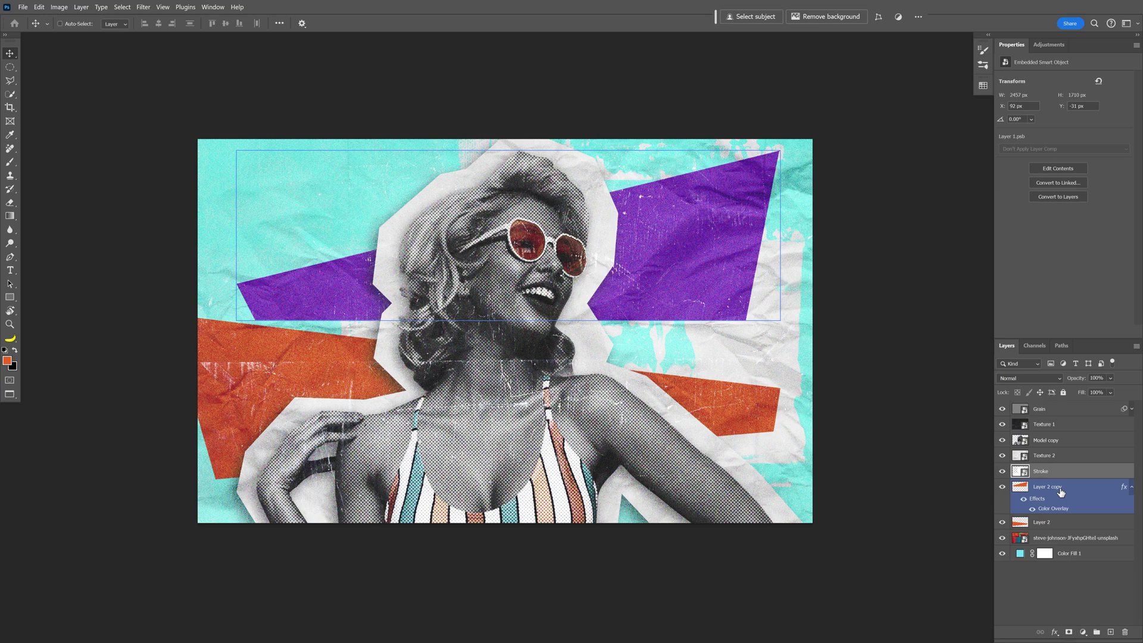
right_click(1061, 492)
click(1081, 389)
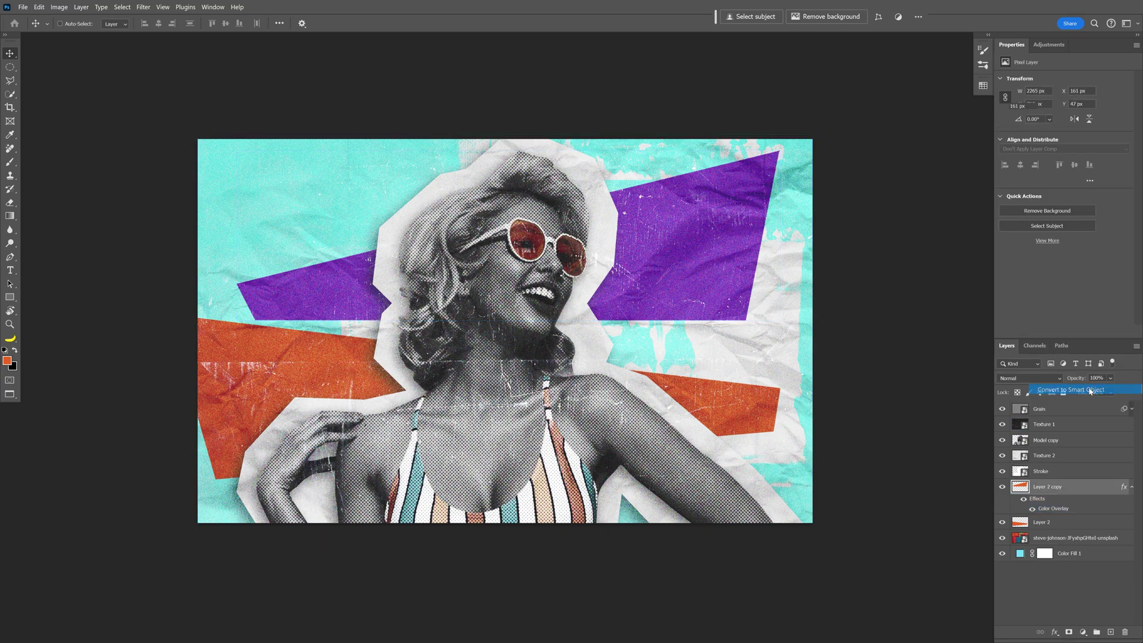
click(1047, 504)
right_click(1048, 504)
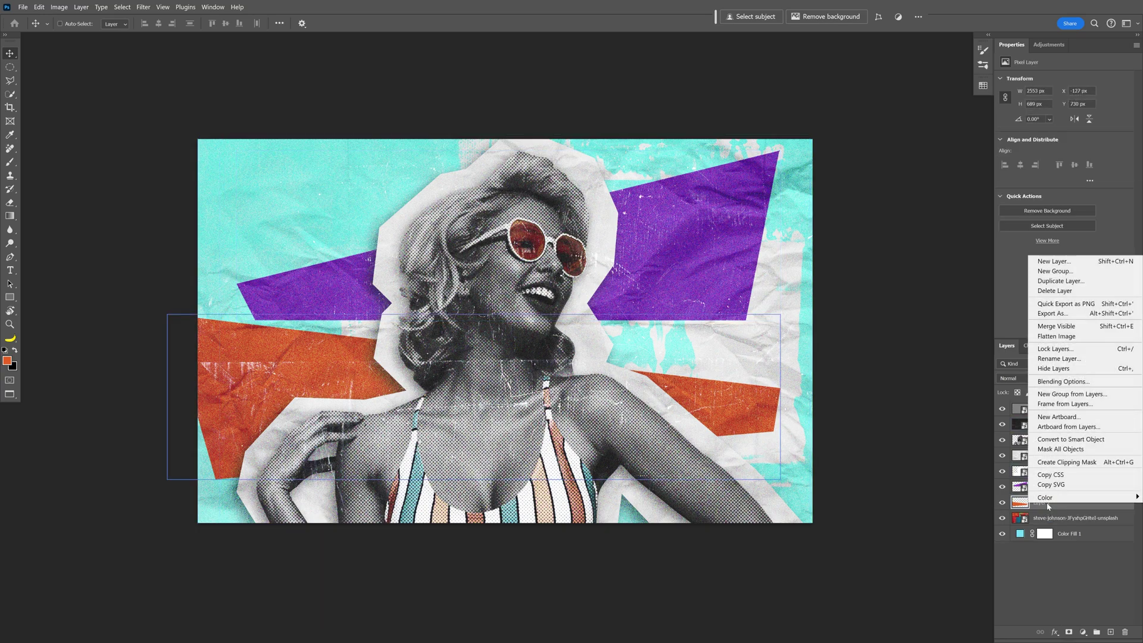
click(1080, 440)
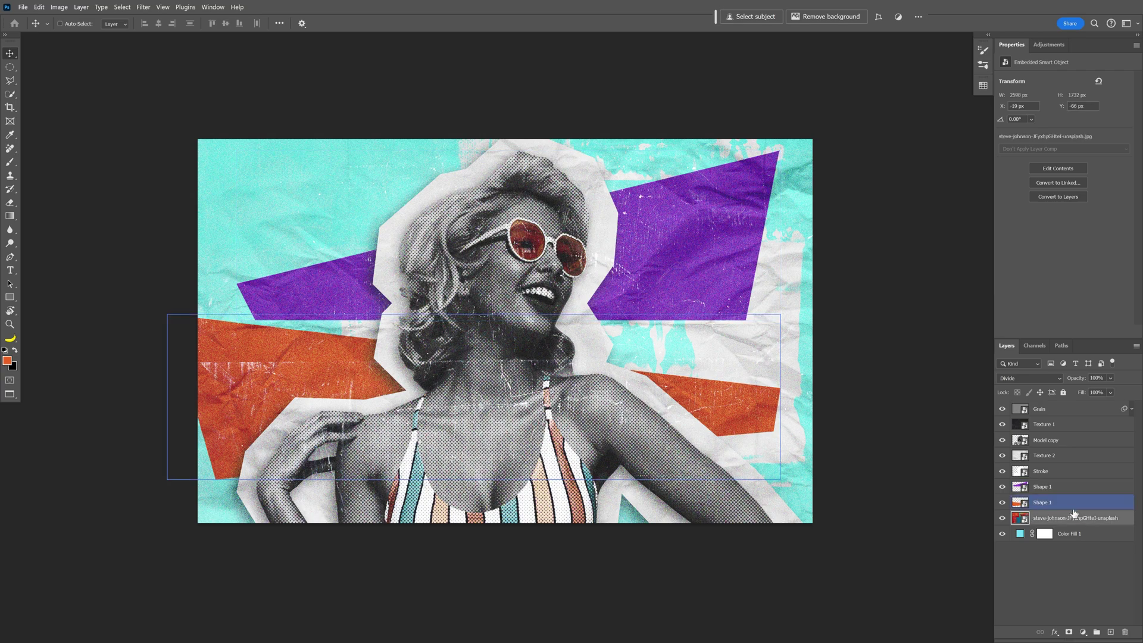
click(1073, 516)
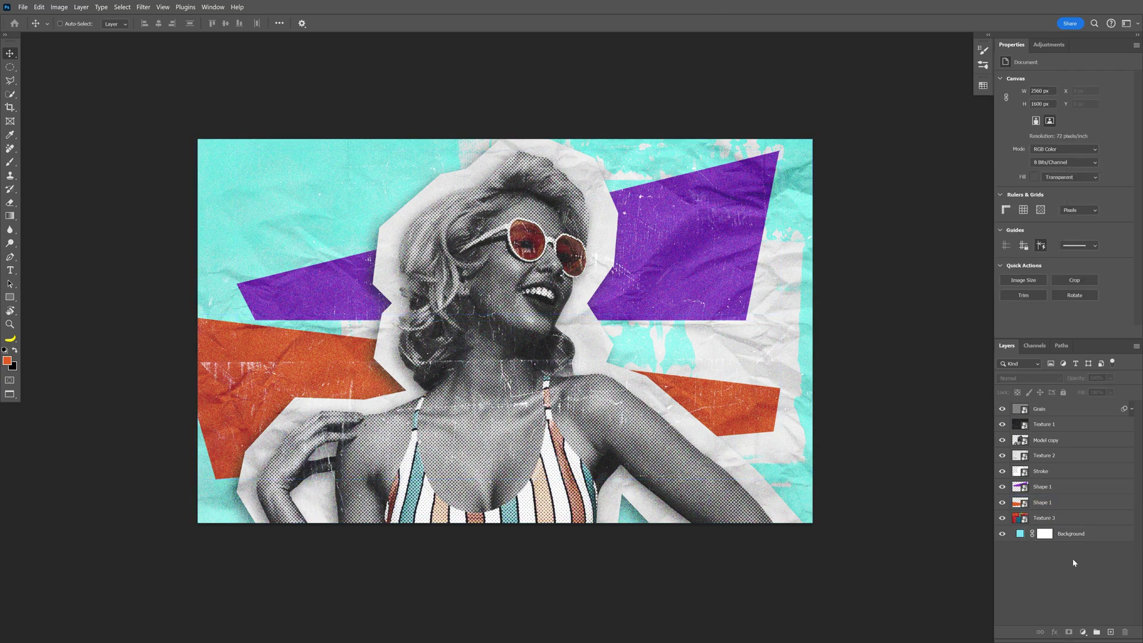
- Show the Timeline panel and create a video timeline for the collage layers
click(209, 7)
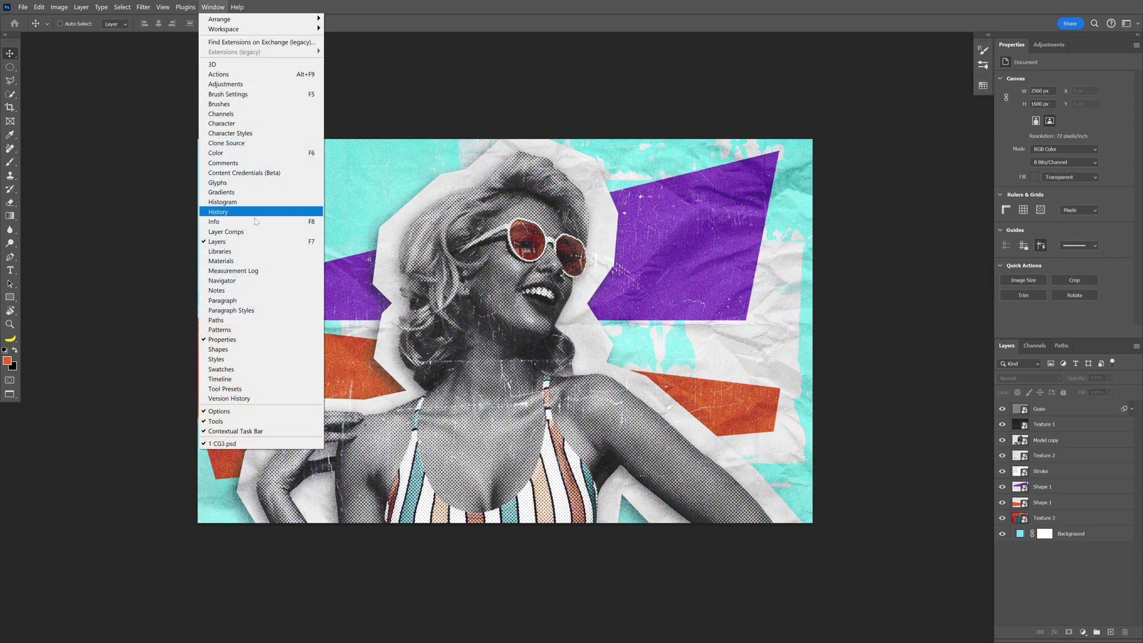
click(234, 380)
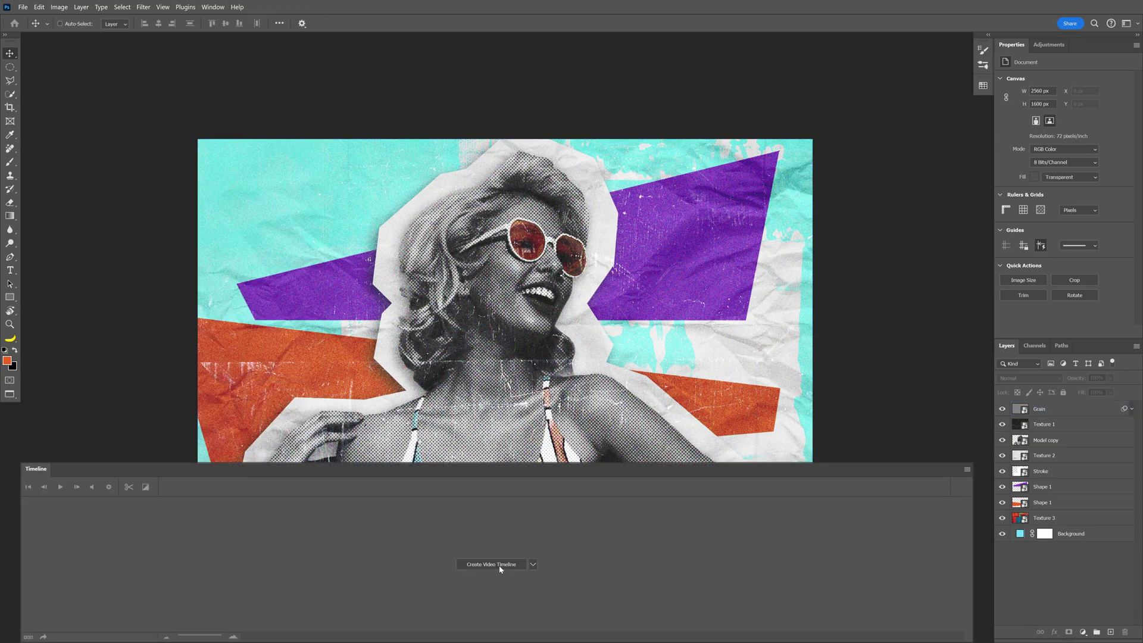
click(491, 565)
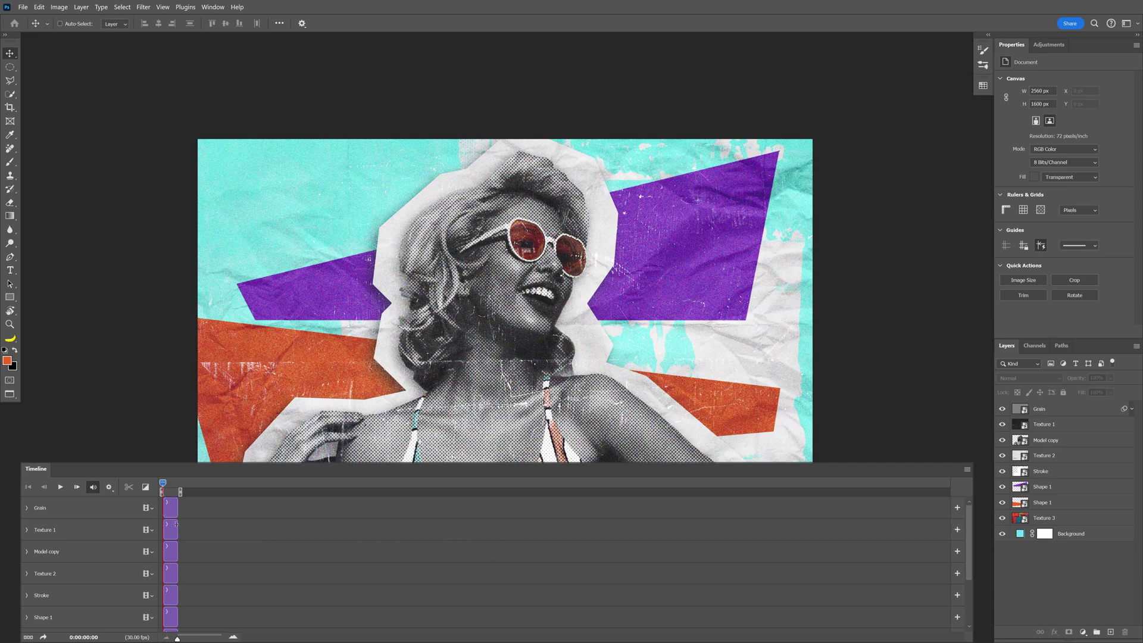
- Zoom in on the timeline ruler and pull the work-area end back to about frame 16
drag(177, 638, 197, 639)
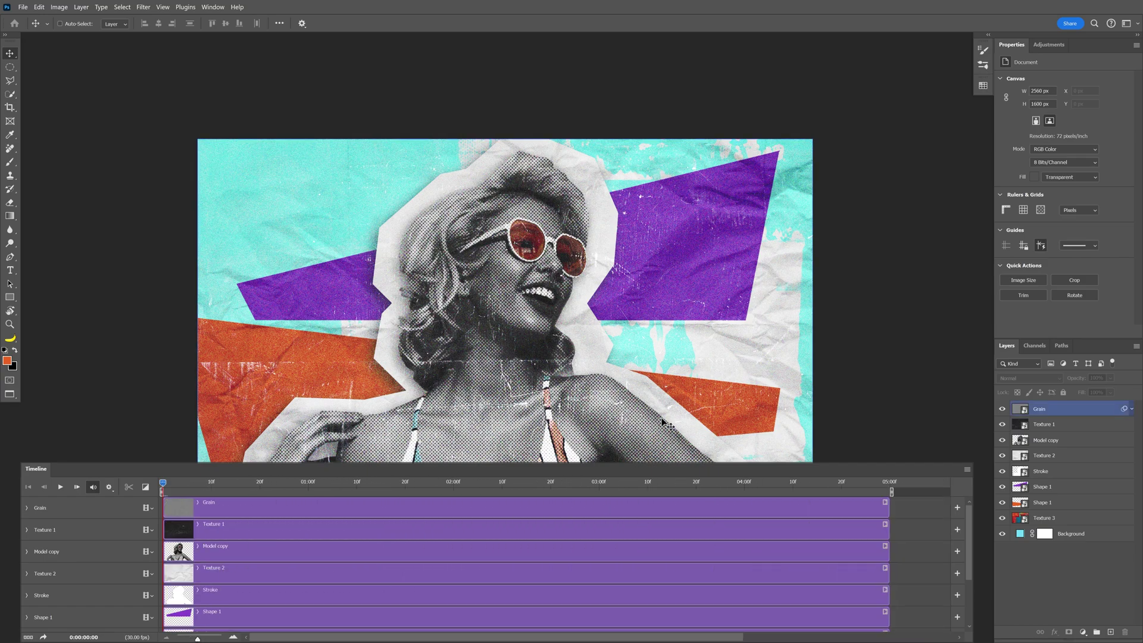
drag(892, 492, 307, 495)
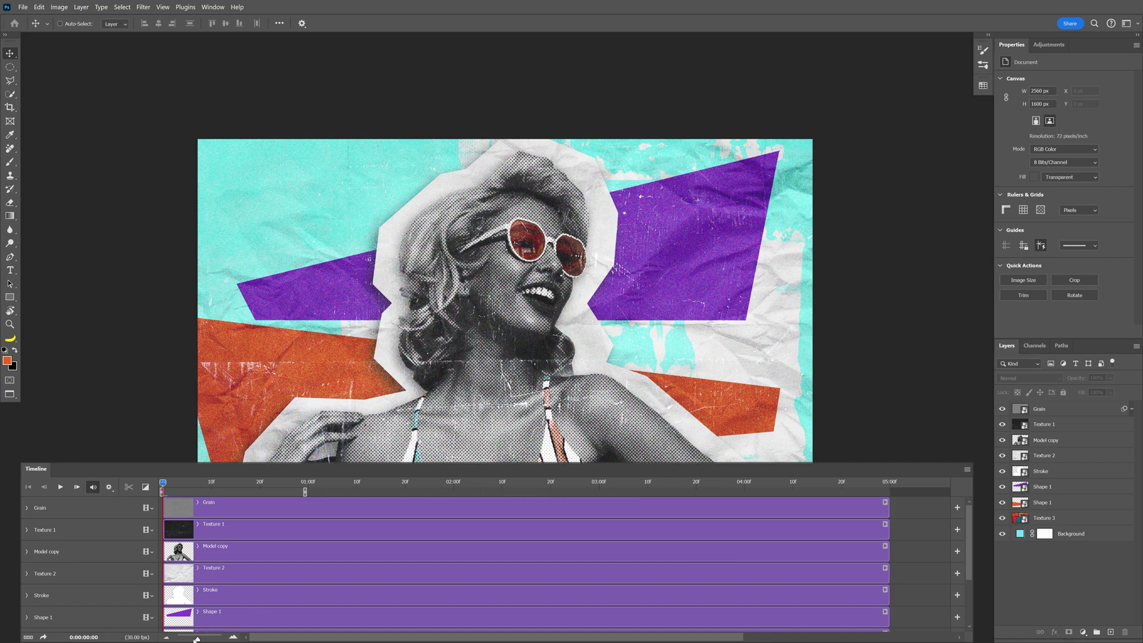
drag(198, 639, 214, 639)
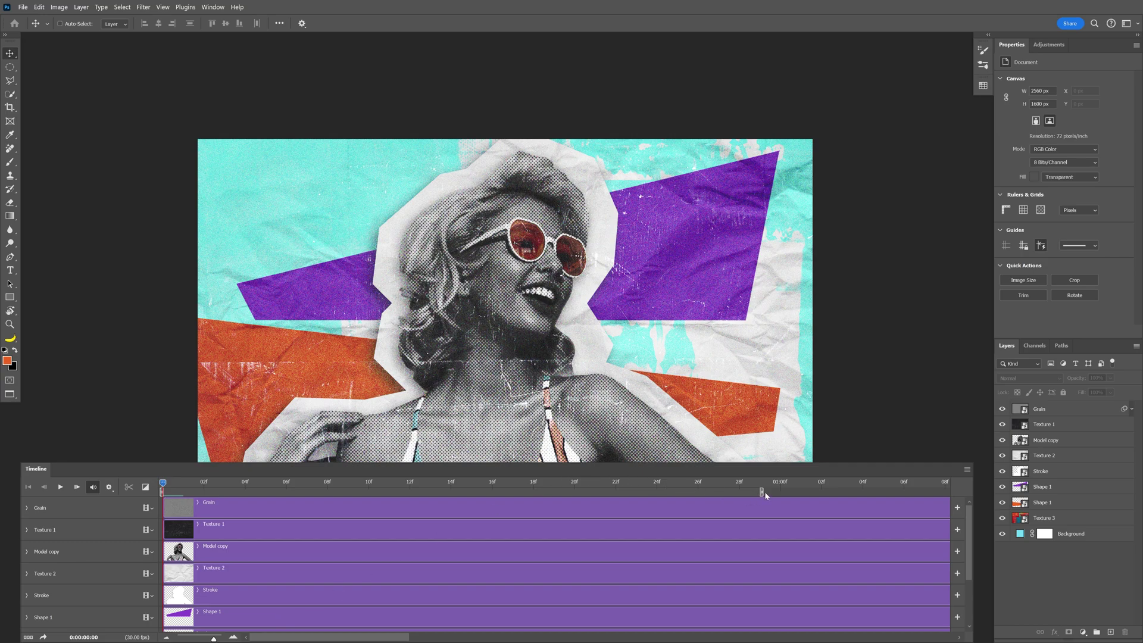
drag(761, 492, 494, 493)
- Split the Model copy, Stroke and both Shape 1 clips at frame 8
click(329, 490)
click(237, 549)
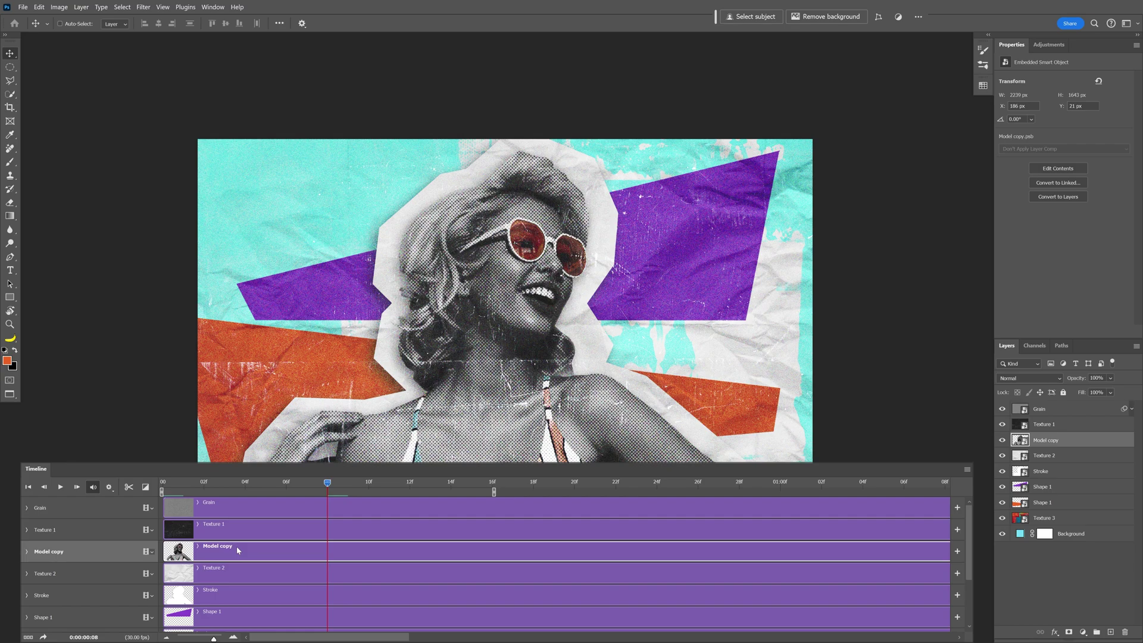
ctrl+click(227, 597)
scroll(237, 585, down, 1)
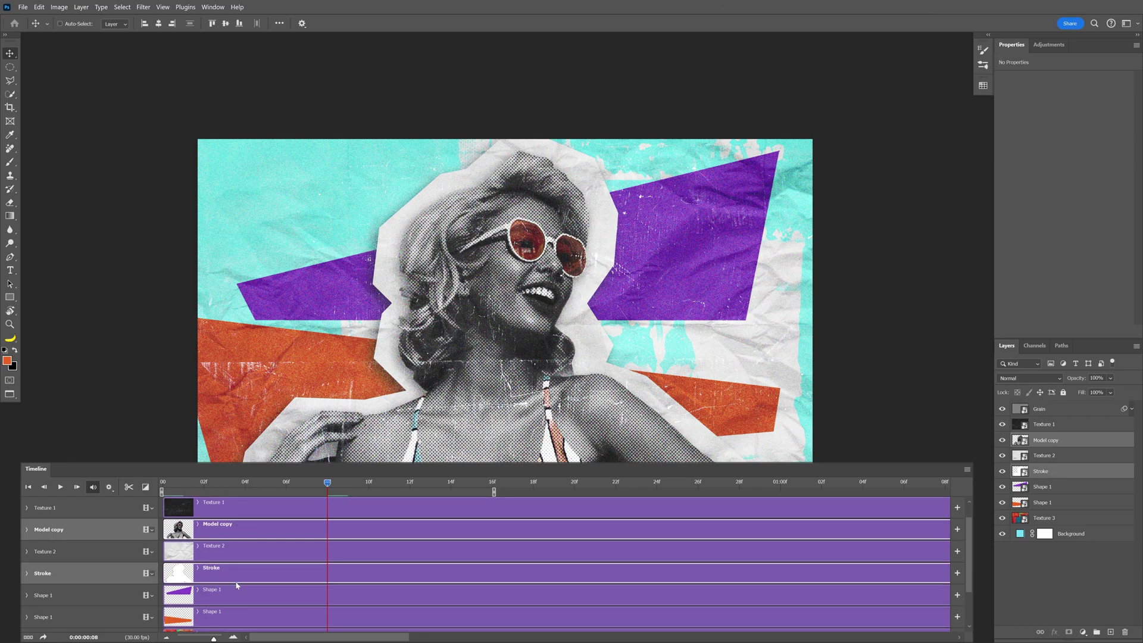
ctrl+click(224, 591)
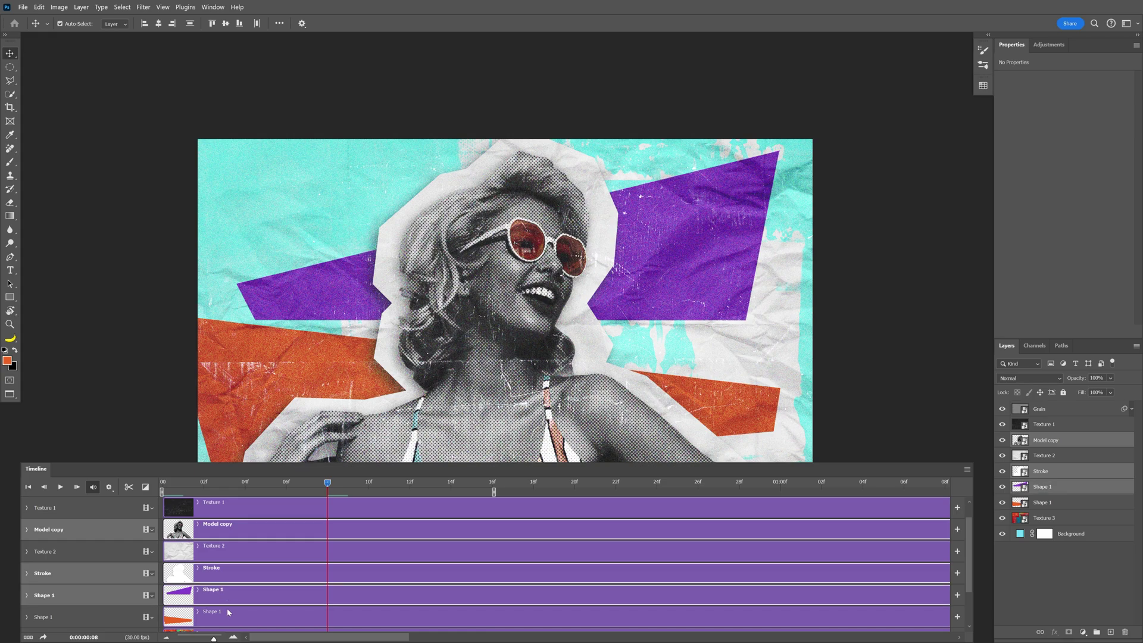
ctrl+click(227, 614)
scroll(247, 589, down, 1)
scroll(280, 583, down, 1)
scroll(285, 580, up, 3)
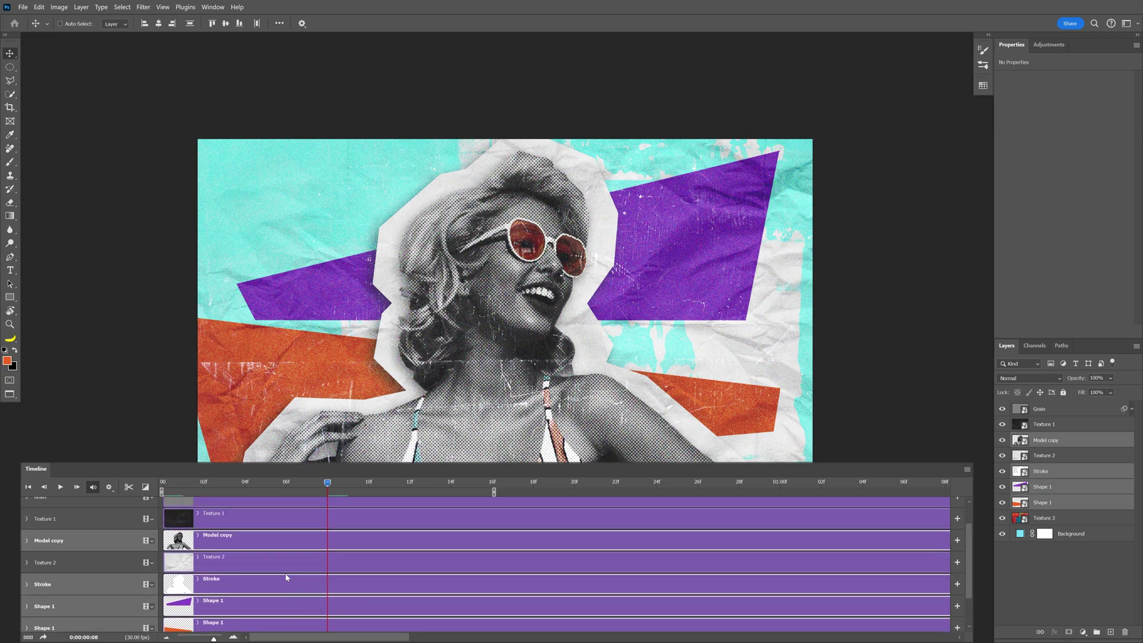
click(129, 487)
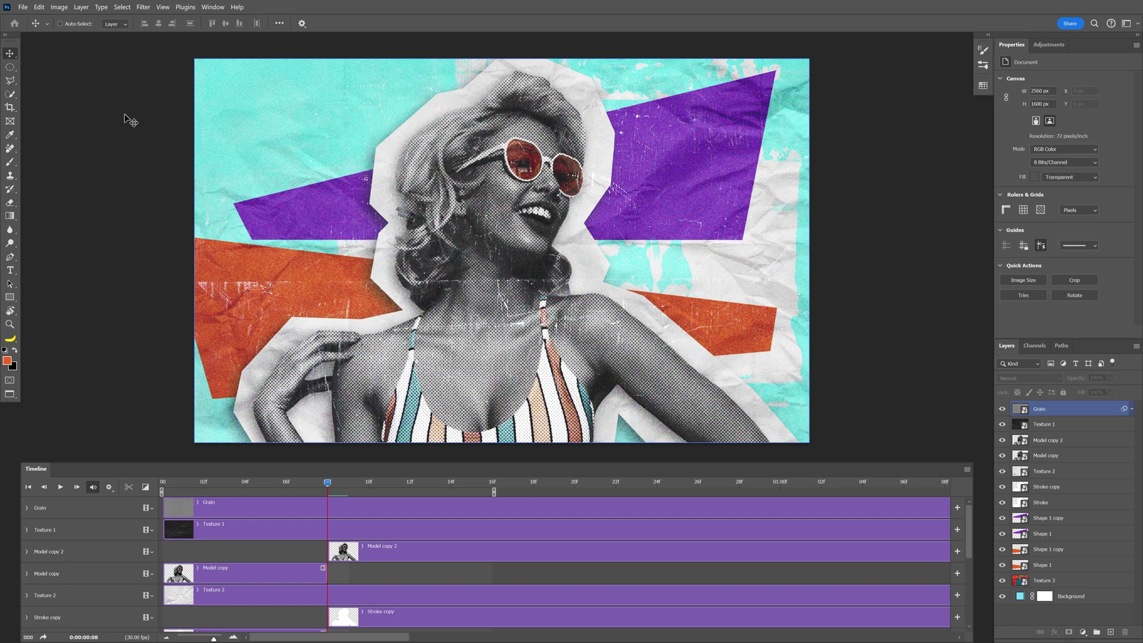
click(60, 7)
- Resize the image to 1600 × 1000 px using Nearest Neighbor resampling
click(110, 77)
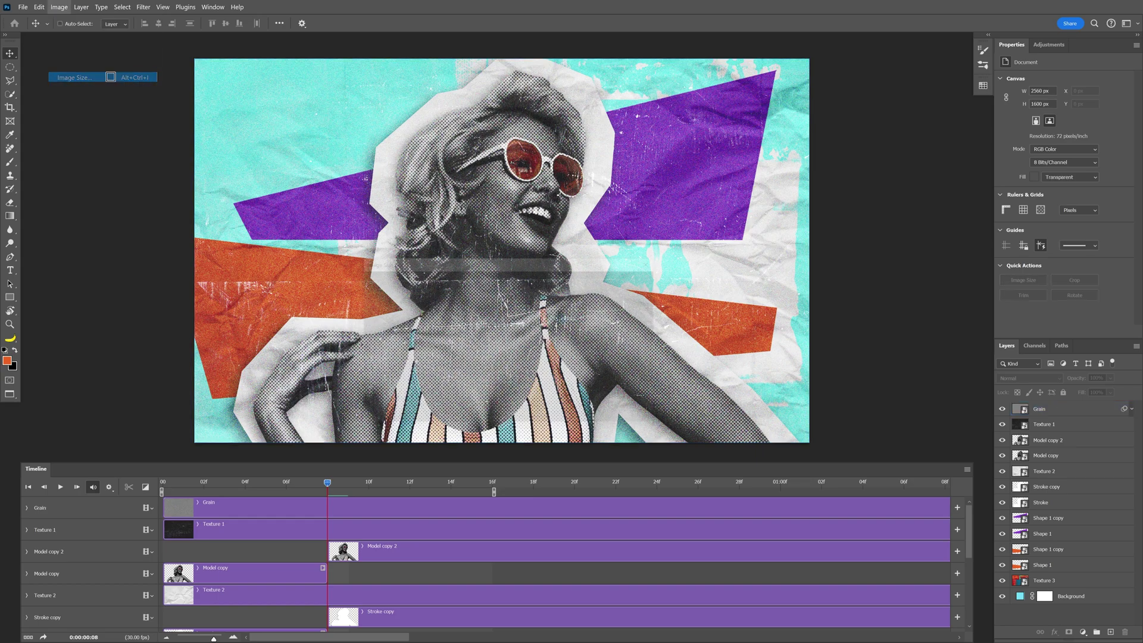
text(1)
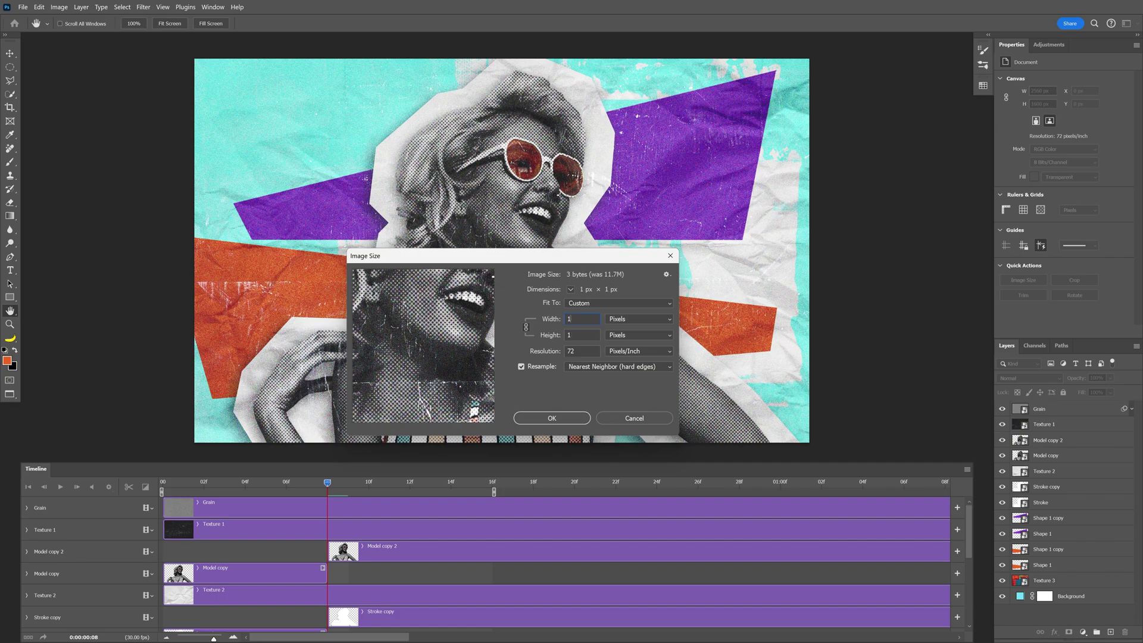
text(600)
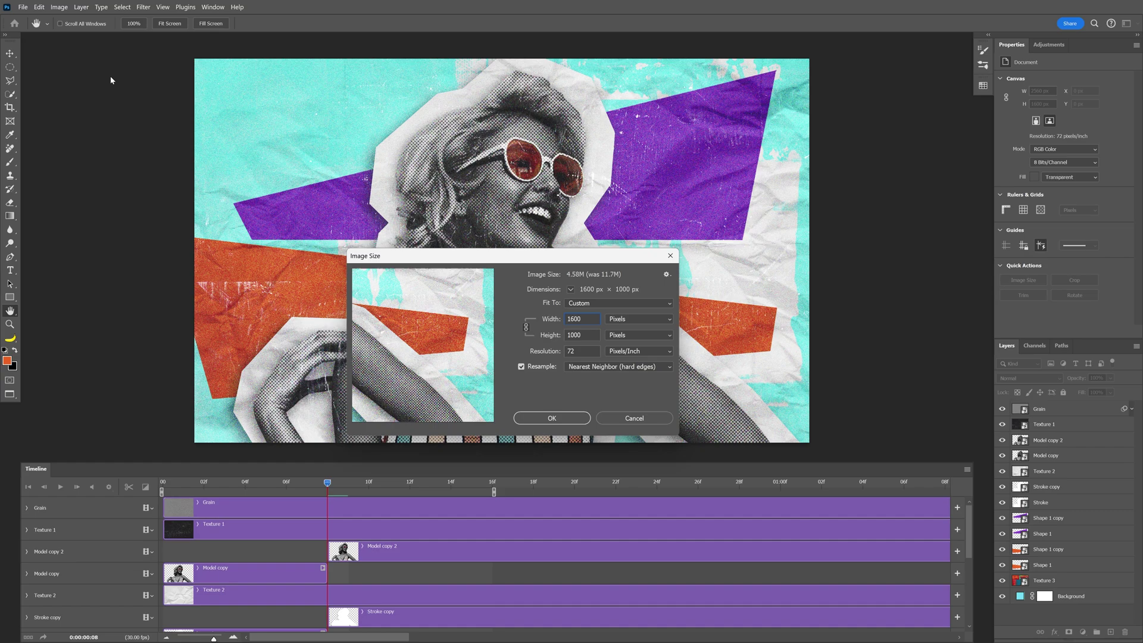
click(555, 419)
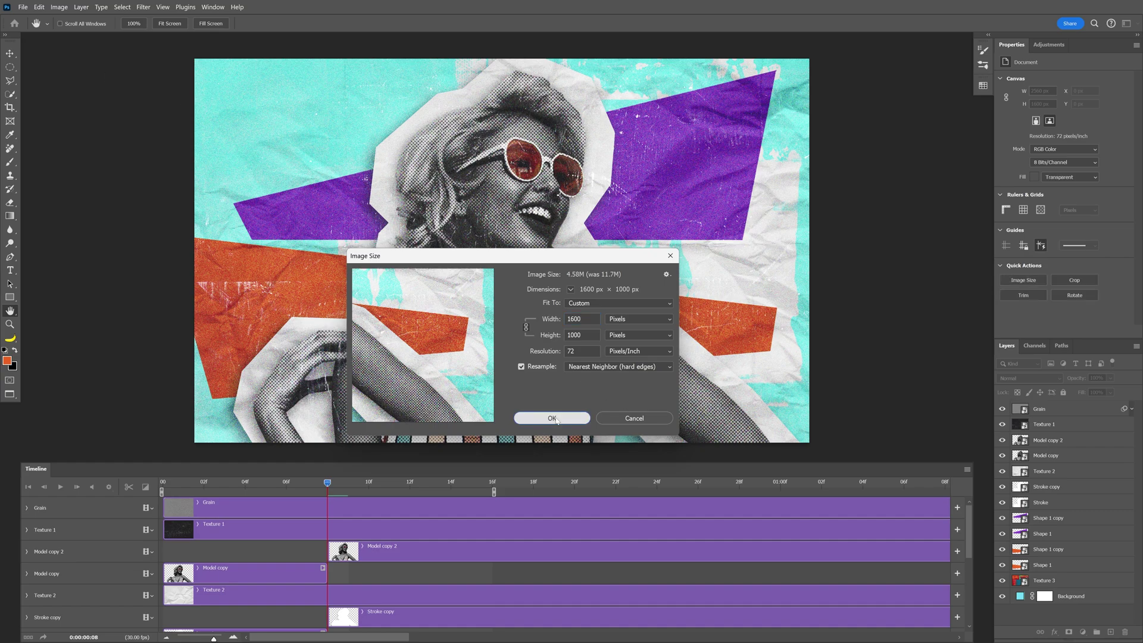
key(v)
click(225, 482)
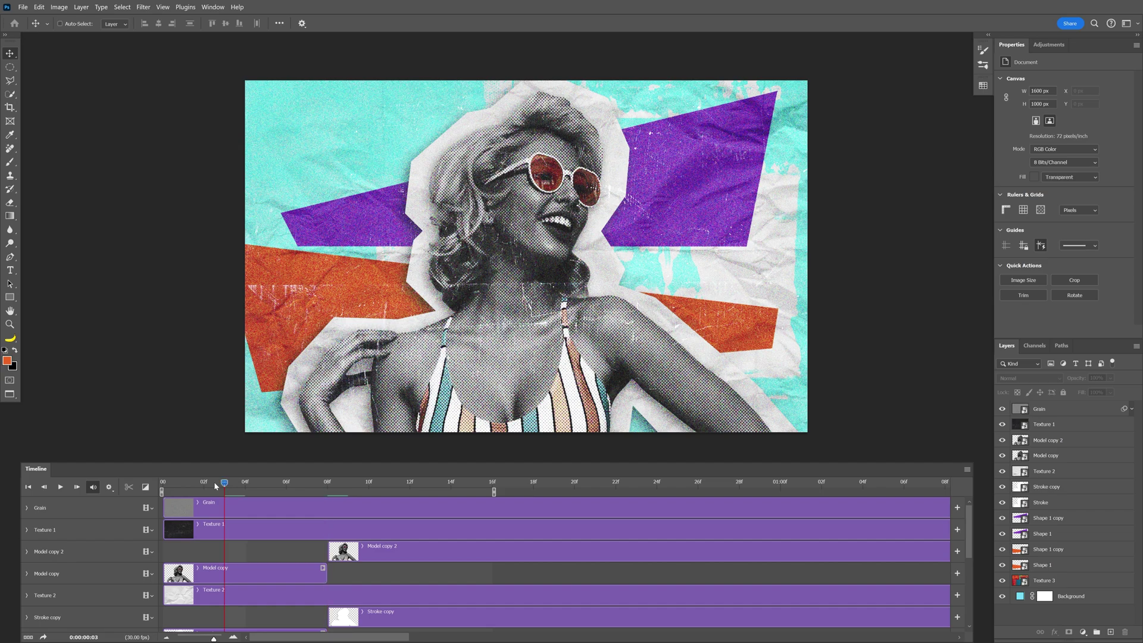
- Rotate the Model copy layer about 2.6° clockwise with Free Transform
click(241, 574)
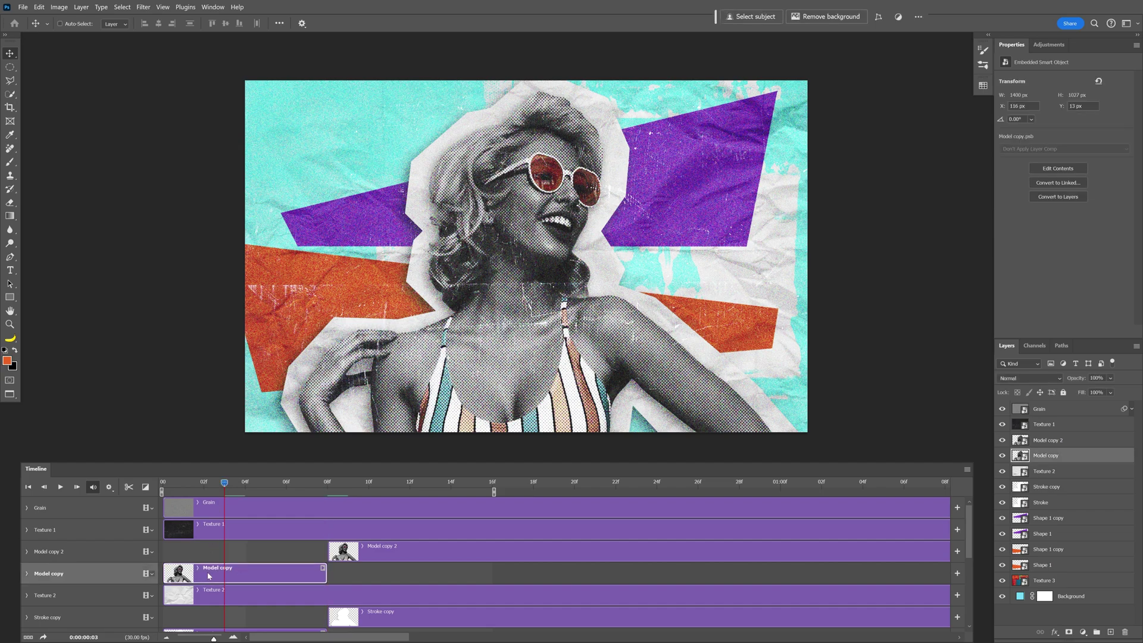
key(ctrl+t)
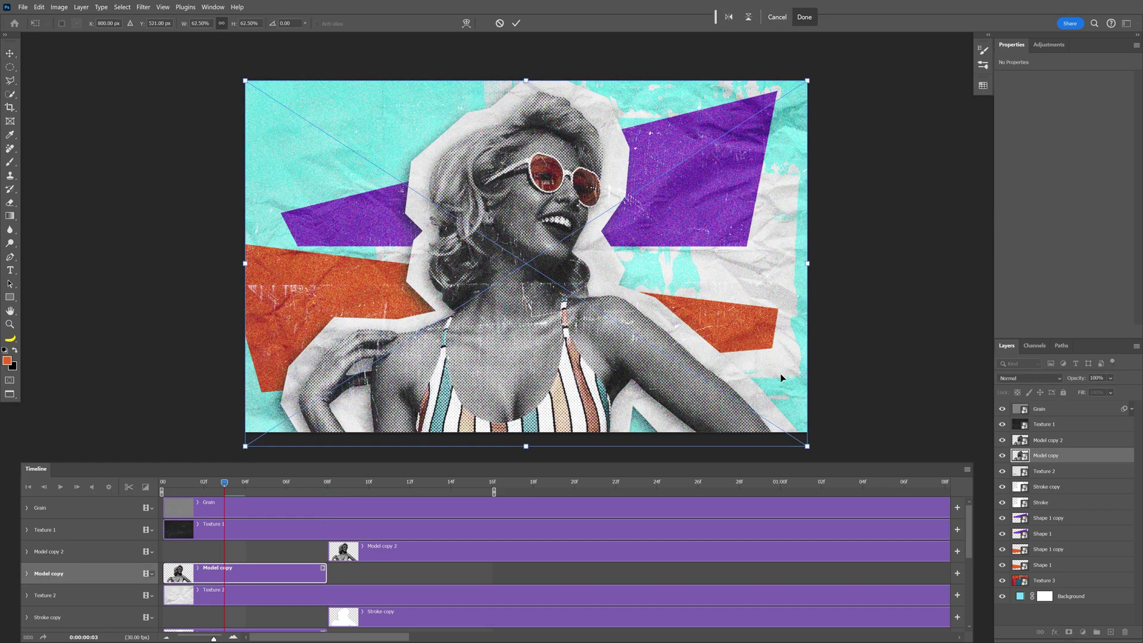
drag(825, 444, 811, 463)
key(Return)
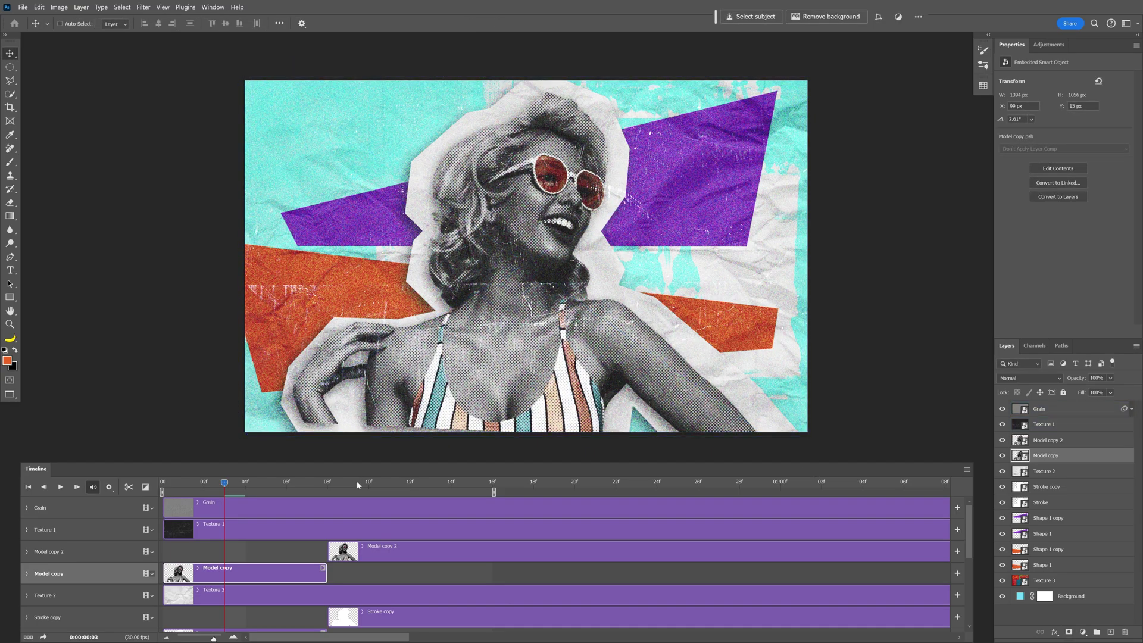
- At frame 11, rotate Model copy 2 about -2.3°, then play the animation from the start
click(398, 484)
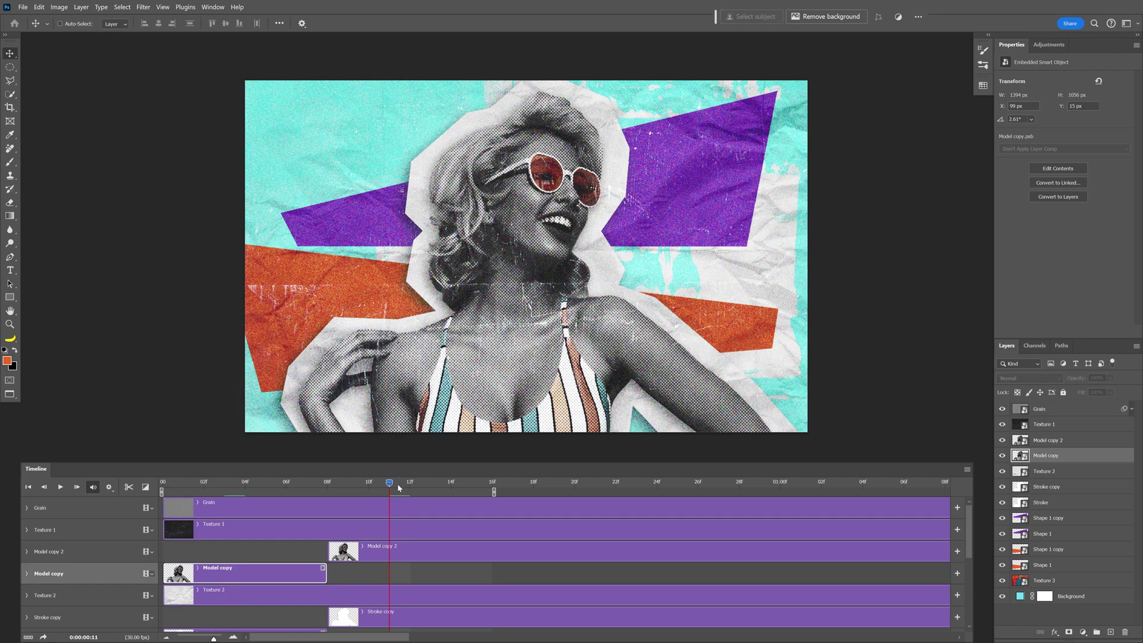
click(401, 550)
key(ctrl+t)
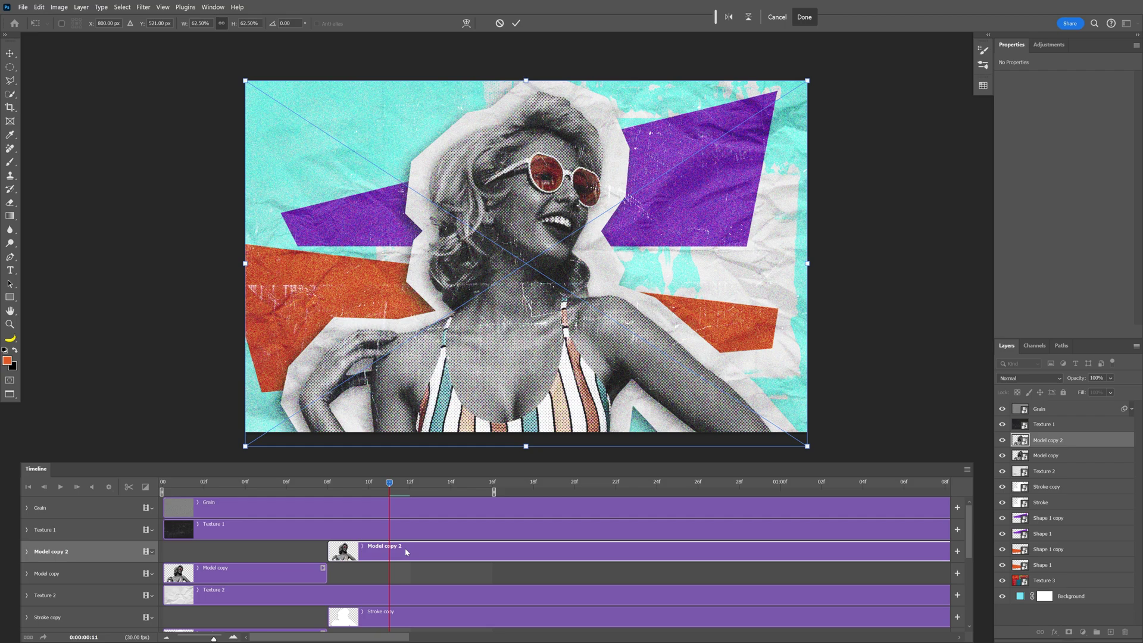
drag(812, 455, 826, 439)
key(Return)
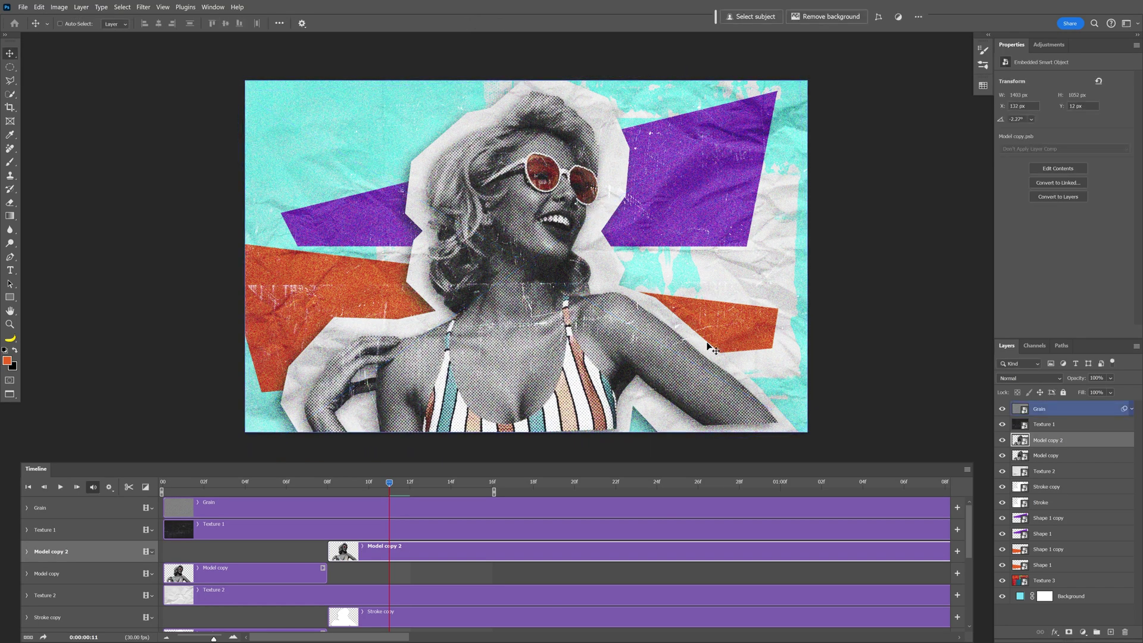
drag(389, 482, 152, 474)
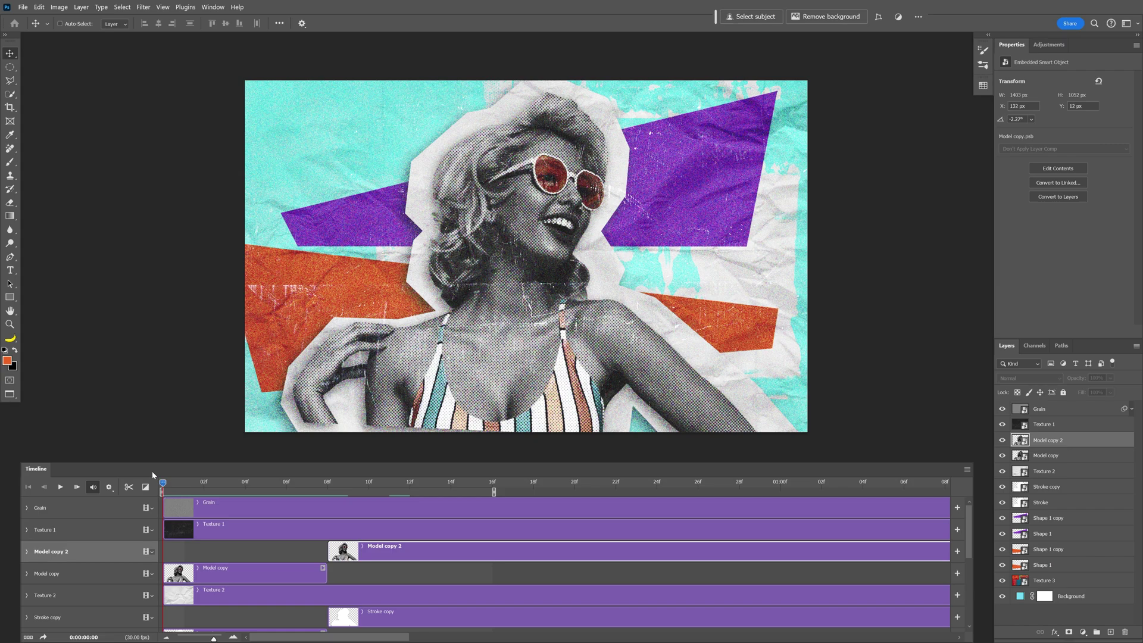
click(60, 487)
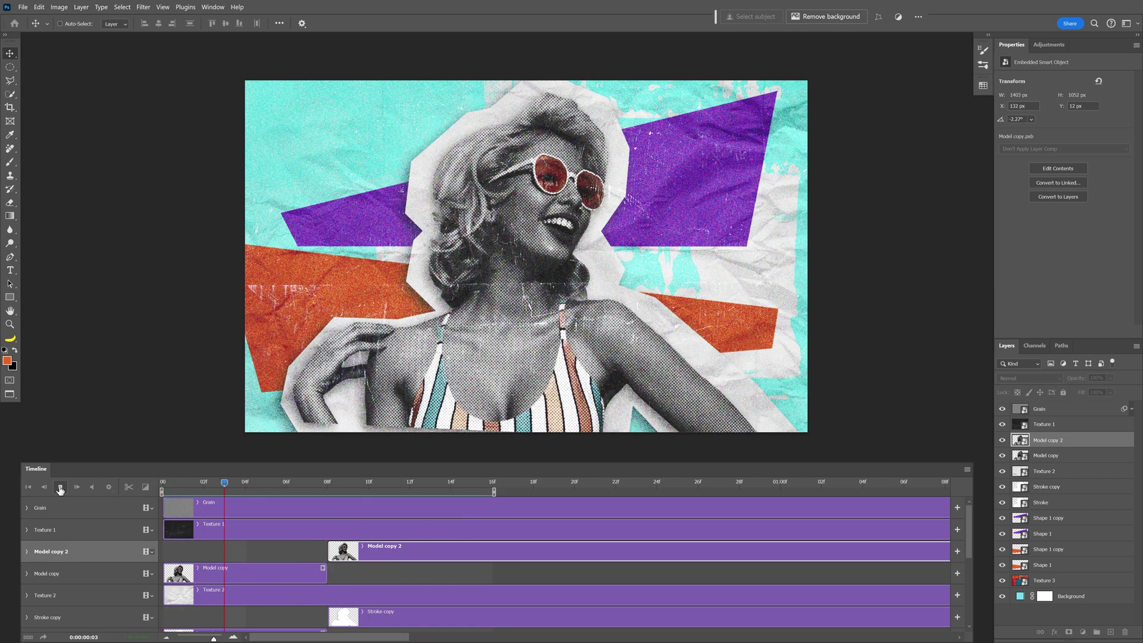
- Reset default colours and make a thin rectangular selection across the upper image
click(60, 488)
ctrl+click(654, 299)
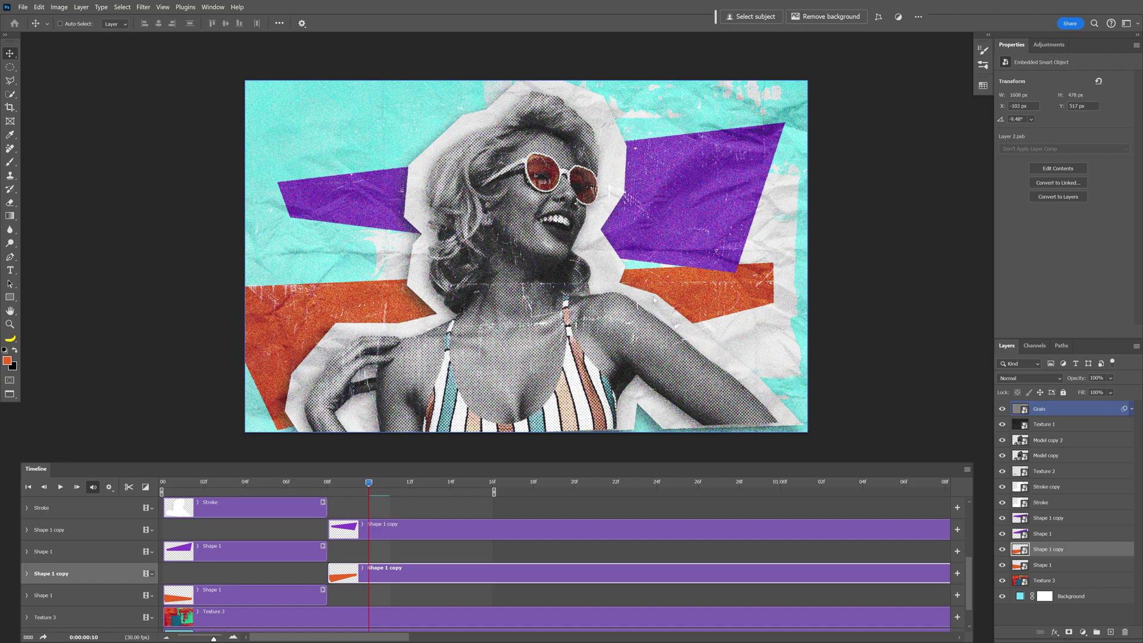
key(d)
click(9, 67)
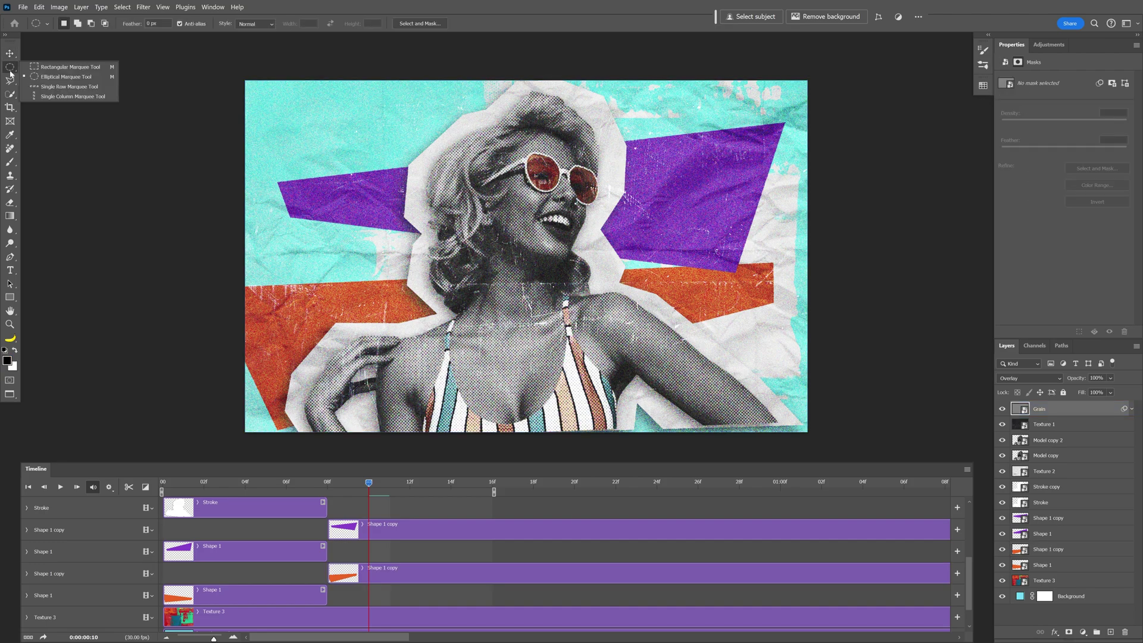
click(60, 67)
drag(310, 127, 730, 132)
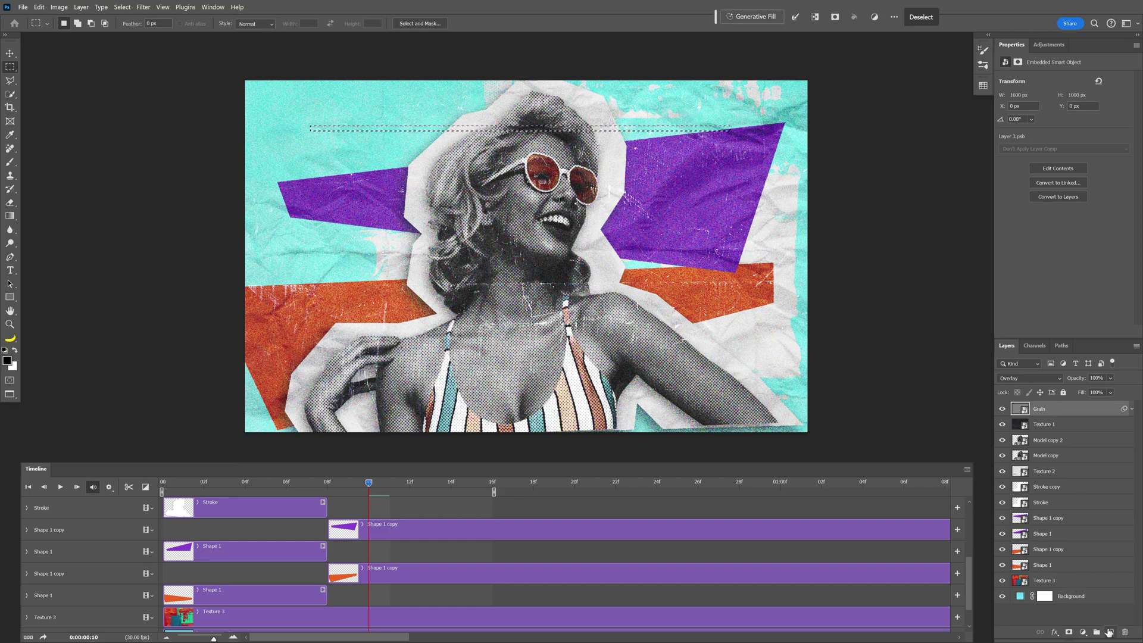
- Fill the strip with yellow #f8df0c on a new layer and deselect
click(1109, 632)
click(7, 361)
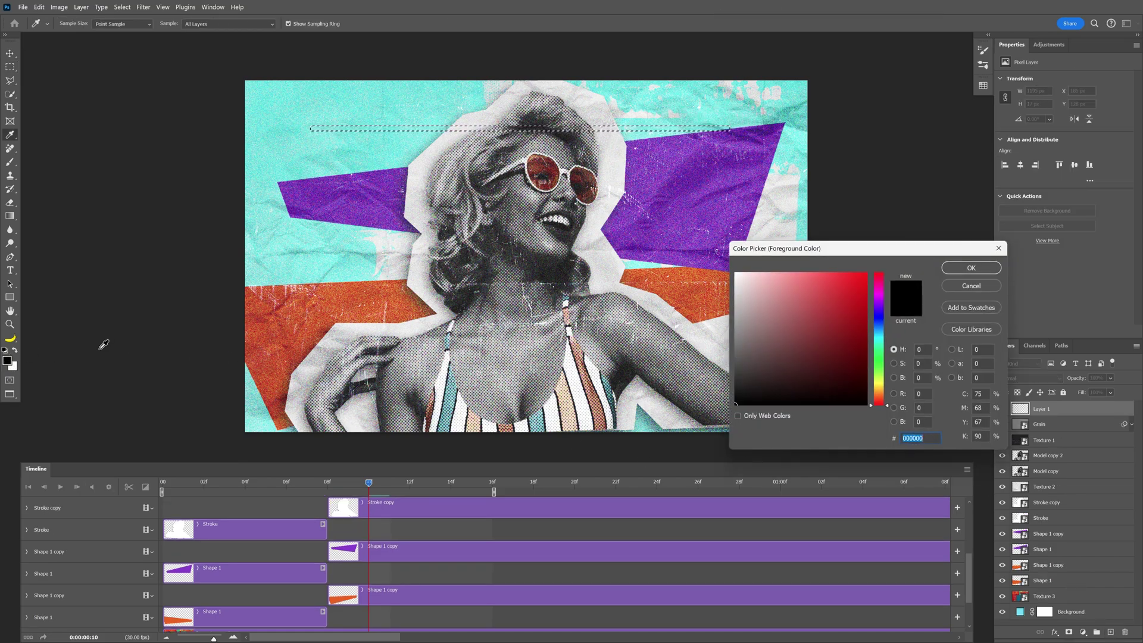
click(879, 385)
click(861, 276)
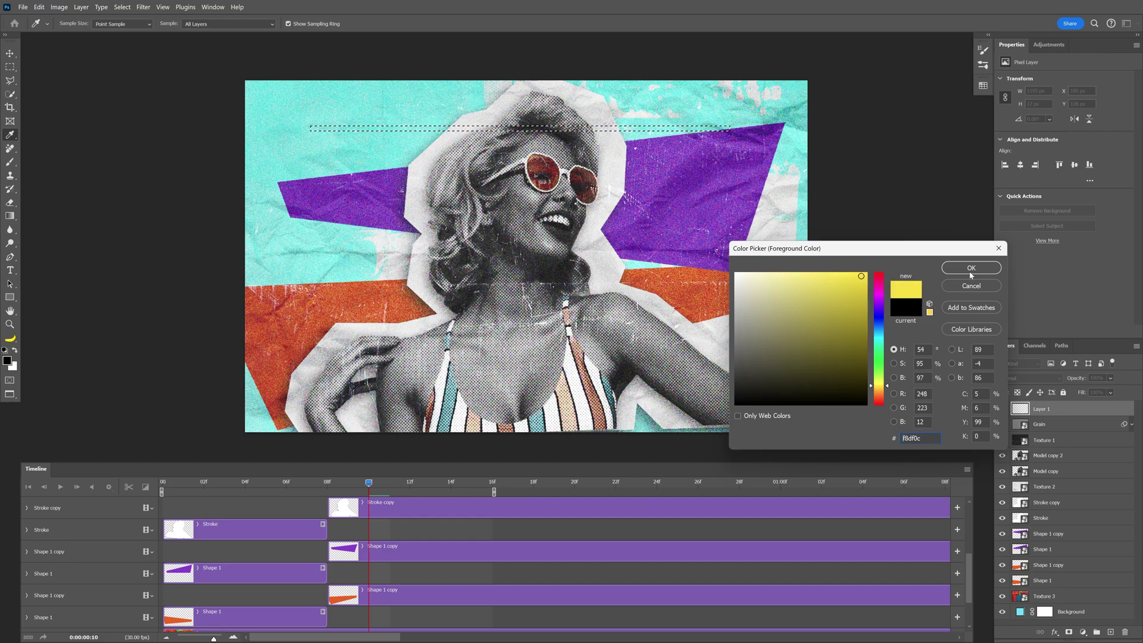
click(971, 268)
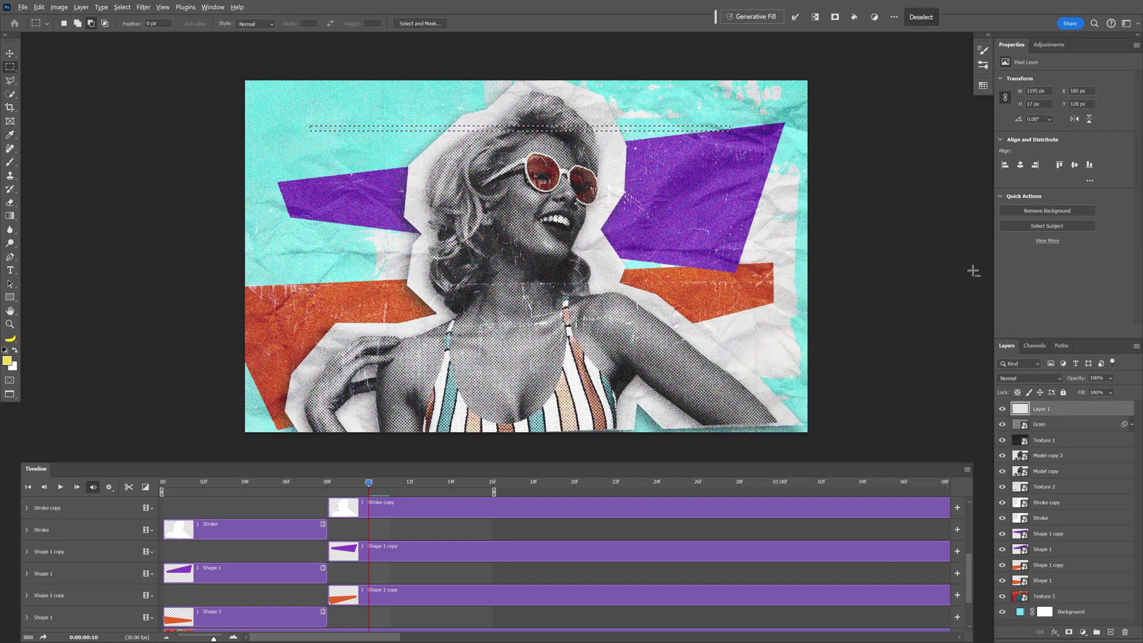
key(alt+BackSpace)
scroll(533, 83, up, 1)
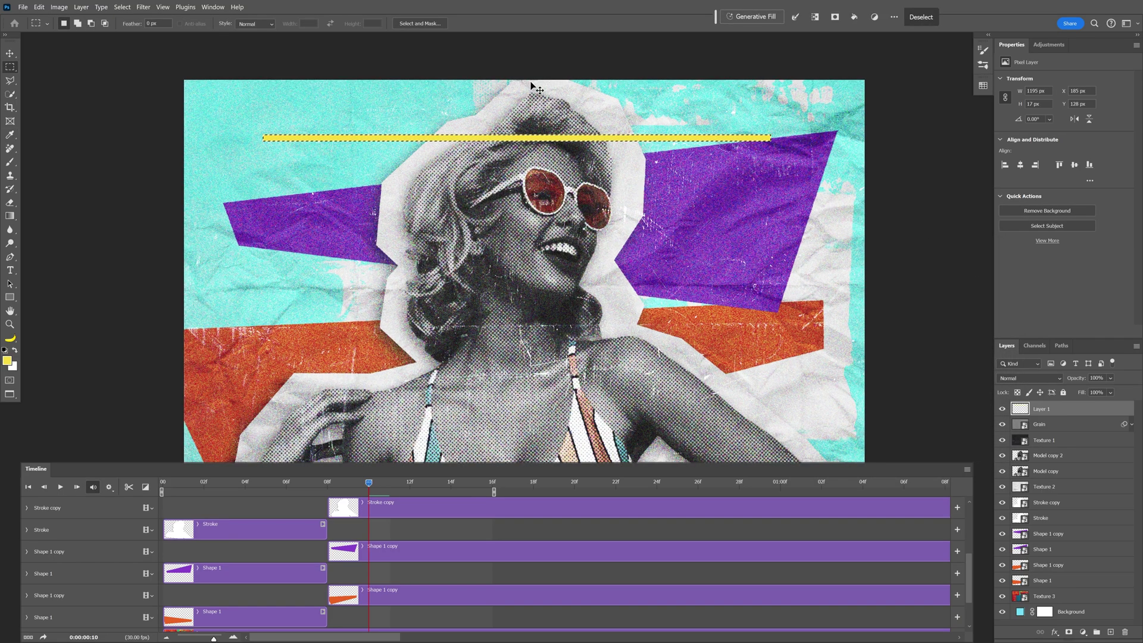
key(ctrl+d)
- Duplicate the yellow bar 438 px lower and make further copies with Ctrl+J
key(v)
scroll(533, 104, down, 1)
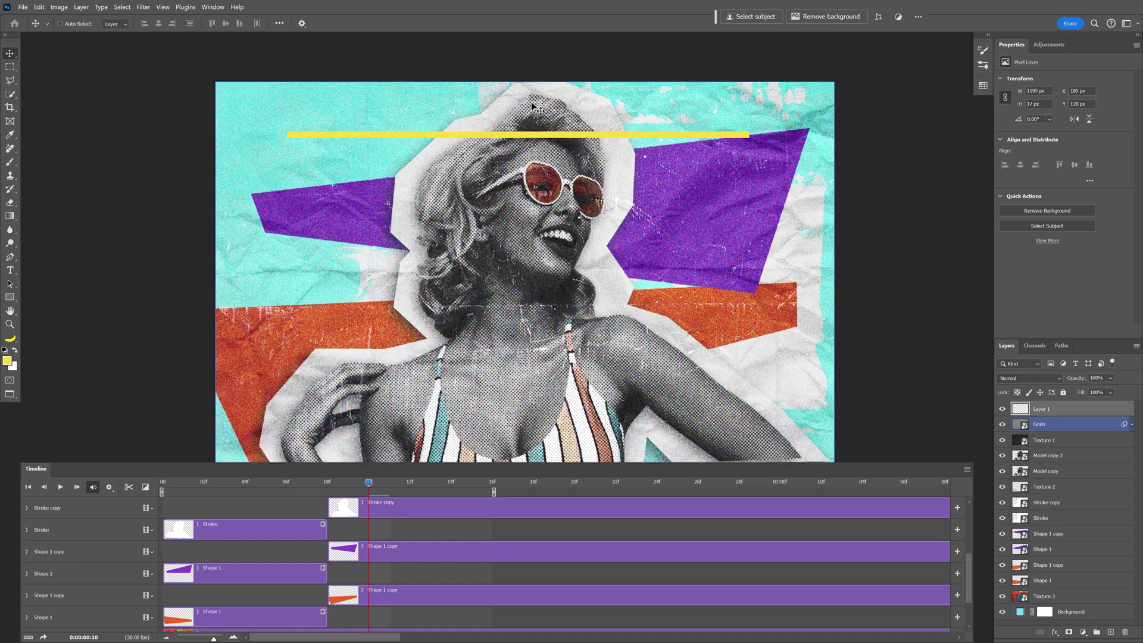
scroll(533, 107, down, 1)
drag(534, 132, 531, 379)
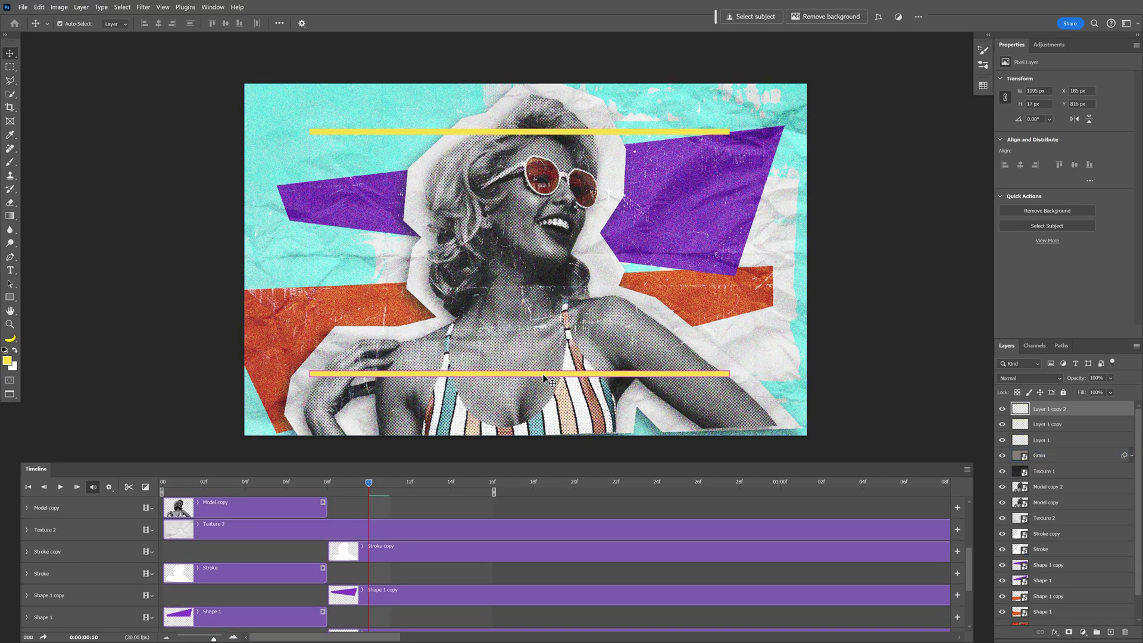
key(ctrl+j)
key(ctrl+j)
key(ctrl+j)
key(ctrl+j)
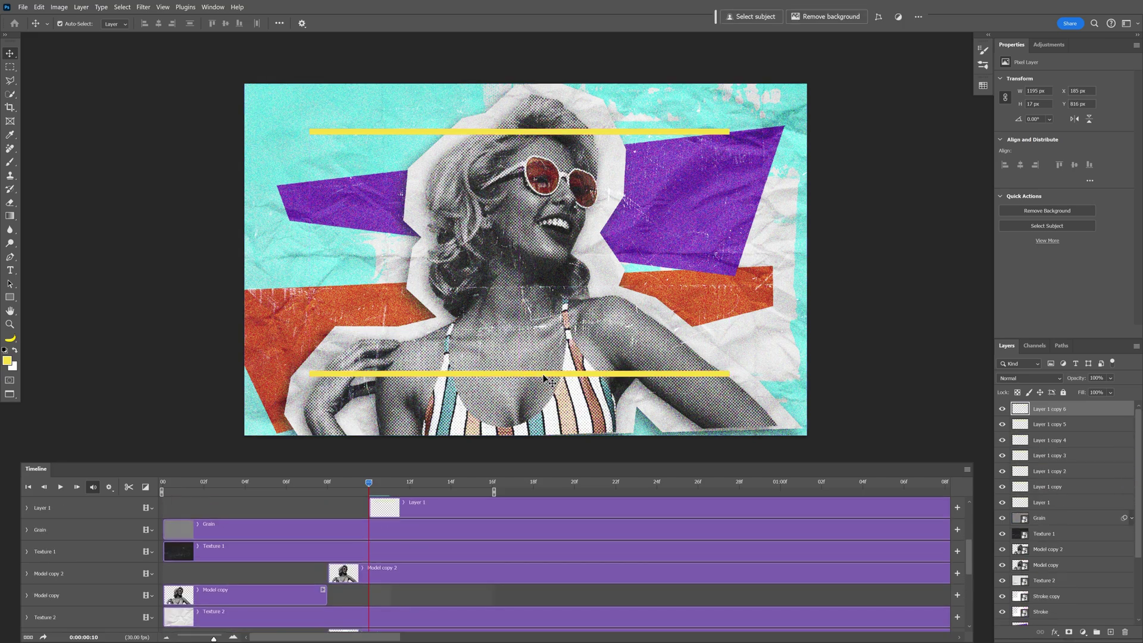
key(ctrl+j)
key(ctrl+j)
key(ctrl+j)
key(ctrl+j)
key(ctrl+j)
key(ctrl+j)
key(ctrl+j)
key(ctrl+j)
key(ctrl+j)
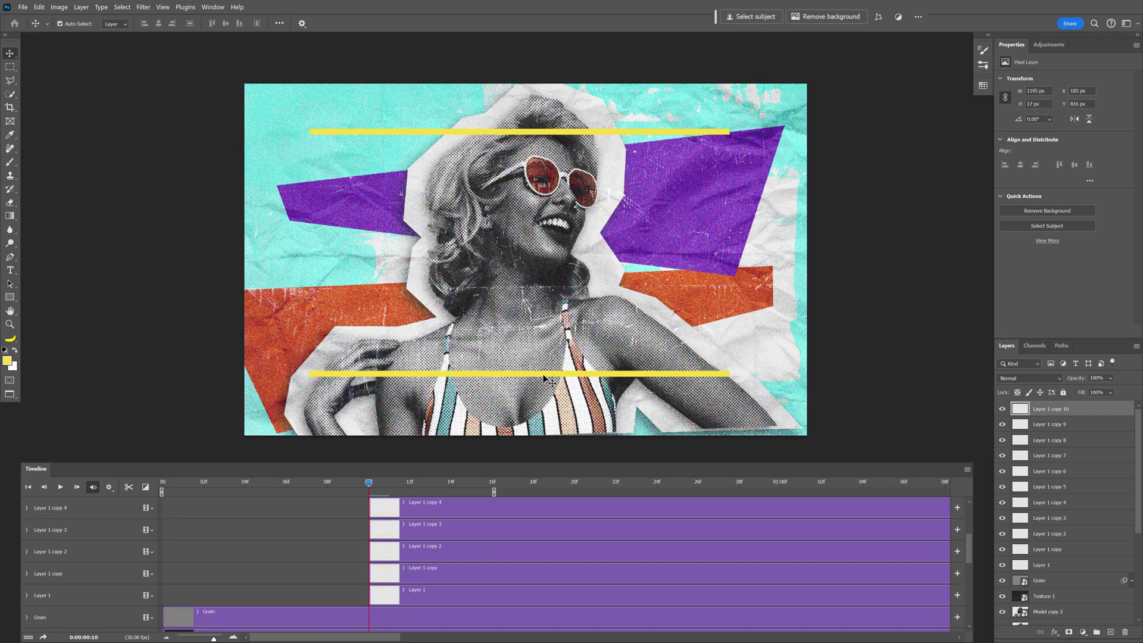
- Select all twelve yellow bar layers and distribute their vertical spacing evenly
scroll(1086, 433, down, 2)
click(1050, 581)
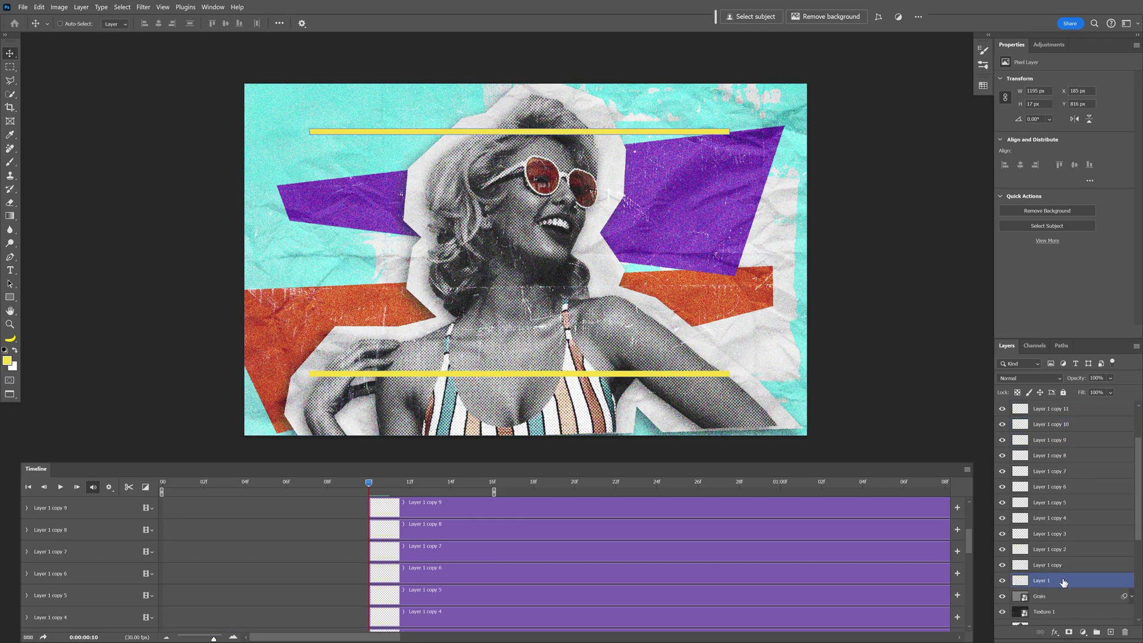
shift+click(1064, 583)
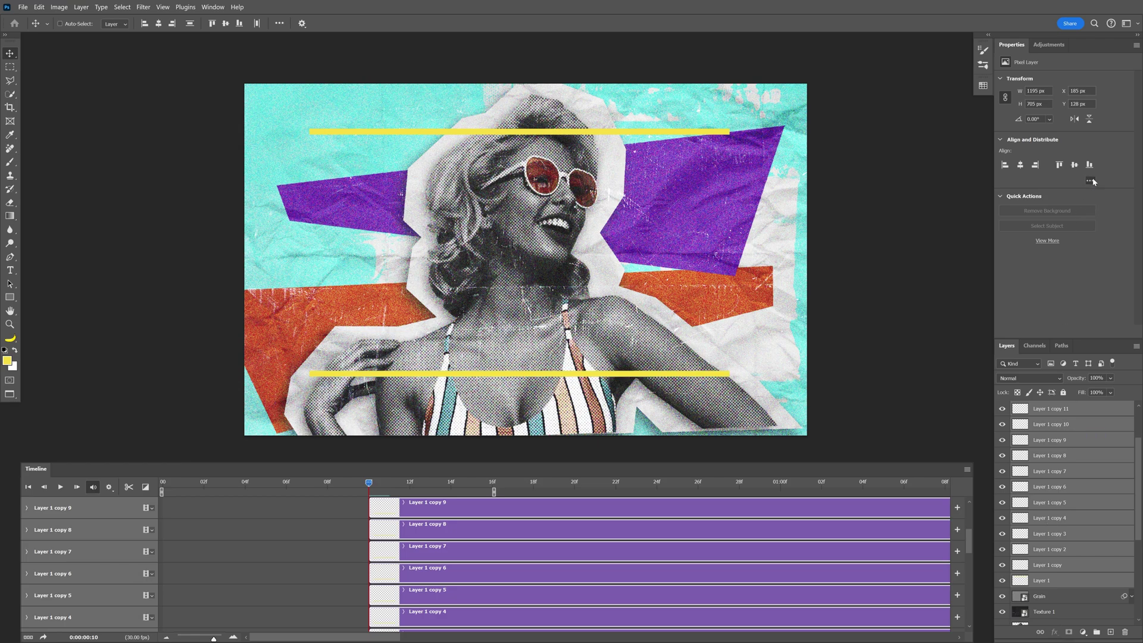
click(1091, 181)
click(1006, 235)
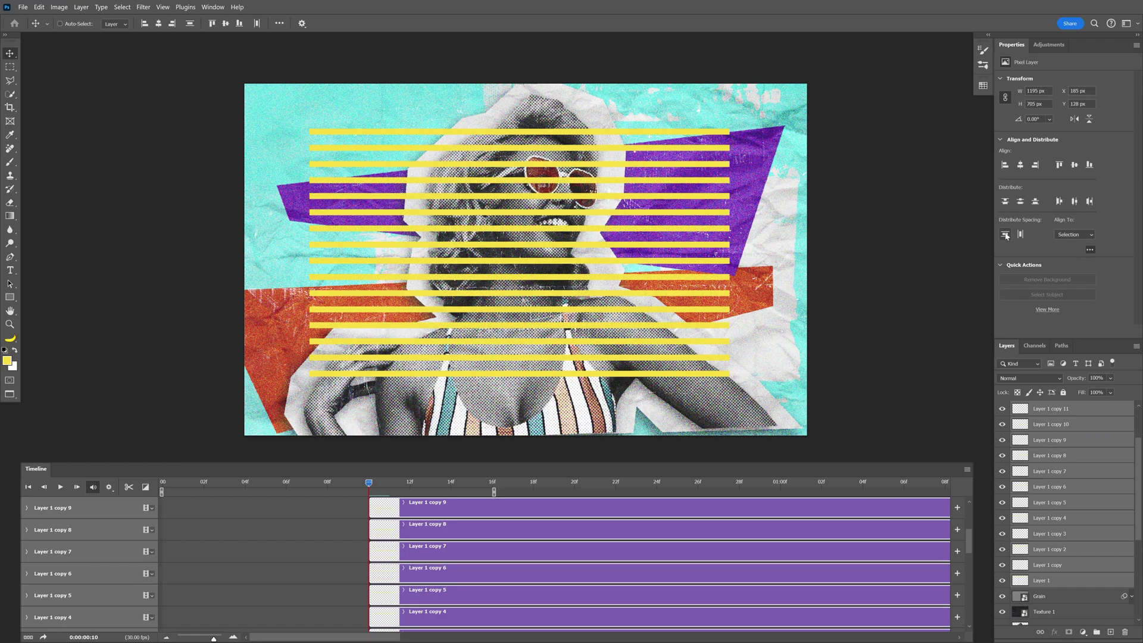
- Combine the stripe layers into one smart object and mask it to a circle over the face
right_click(1060, 454)
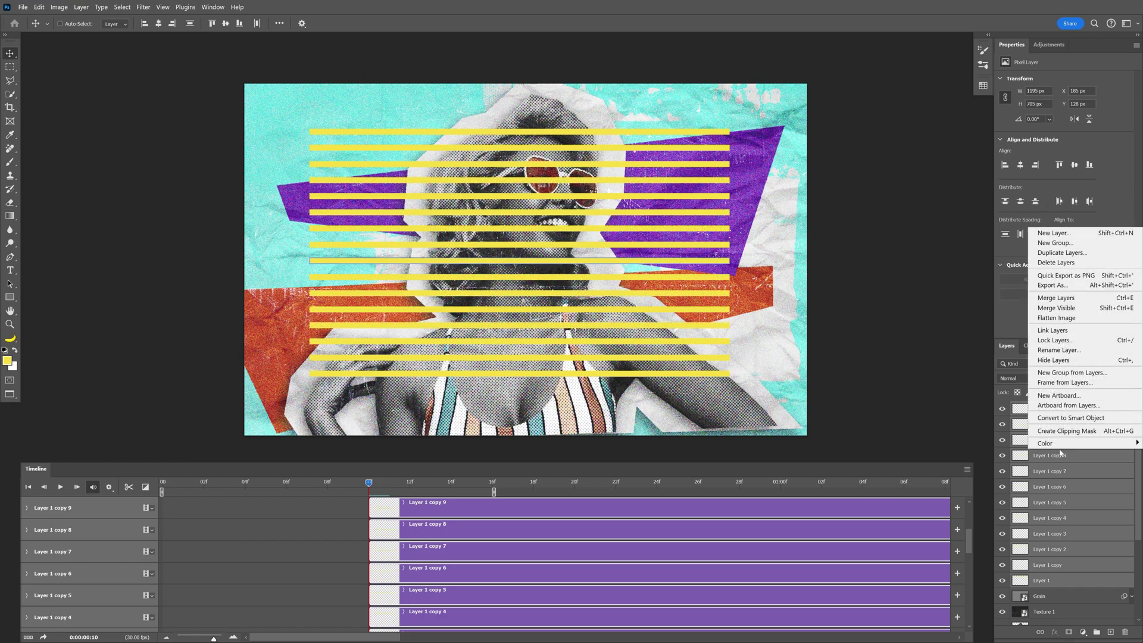
click(1085, 418)
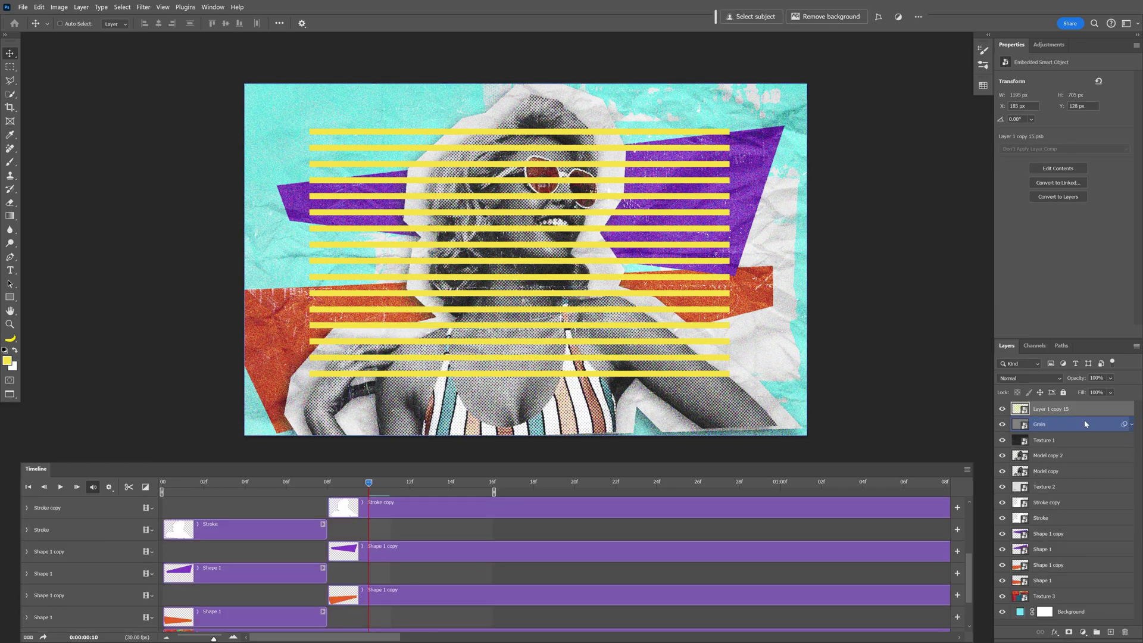
click(9, 67)
click(59, 78)
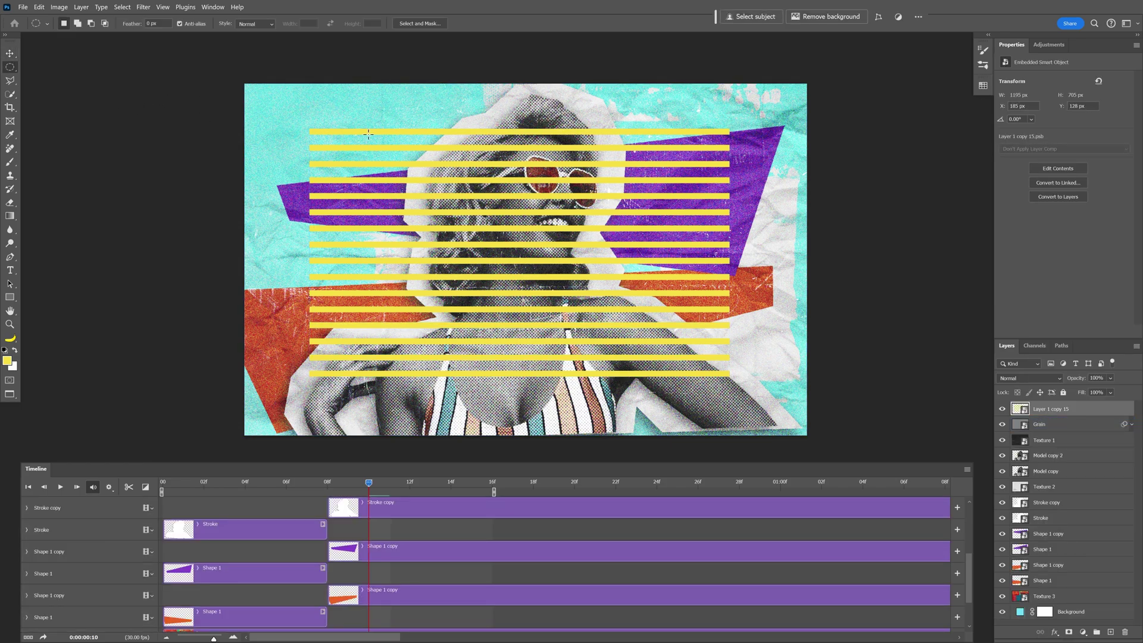
drag(395, 142, 750, 354)
drag(441, 278, 447, 265)
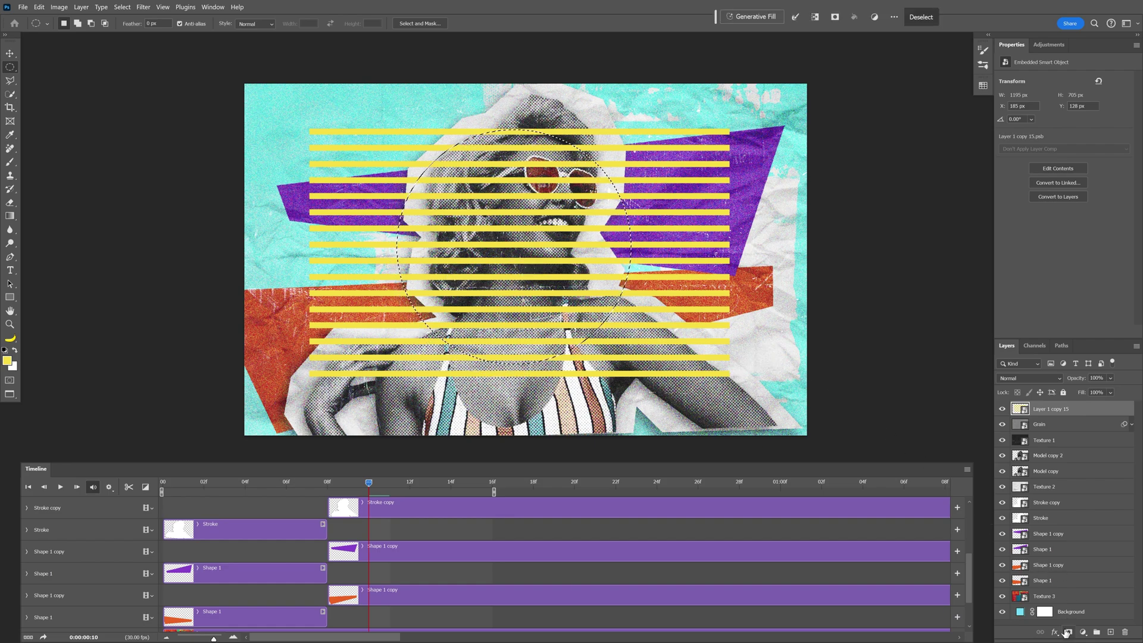
click(1068, 633)
right_click(1102, 411)
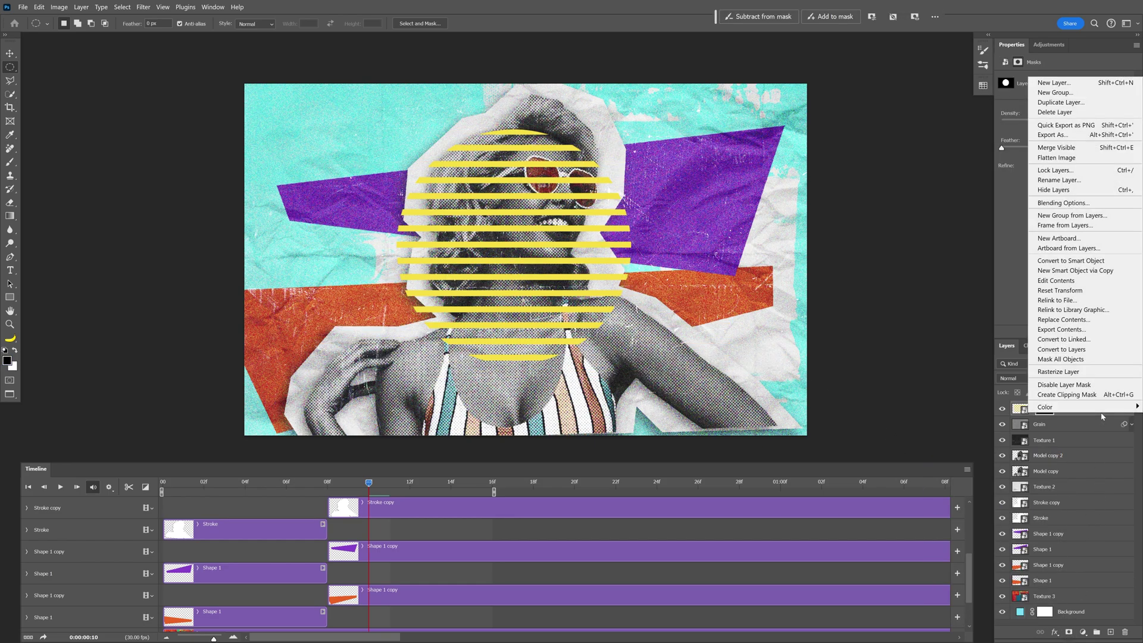
- Convert the masked stripes to a smart object and start its clip at frame 00
click(1072, 260)
key(v)
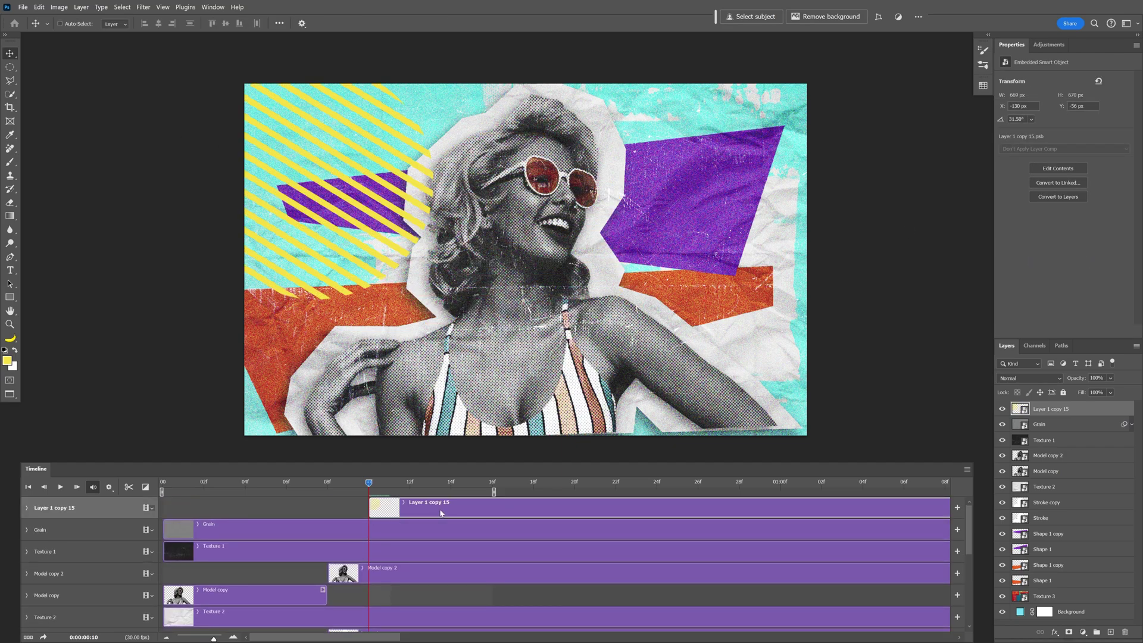
drag(440, 512, 224, 512)
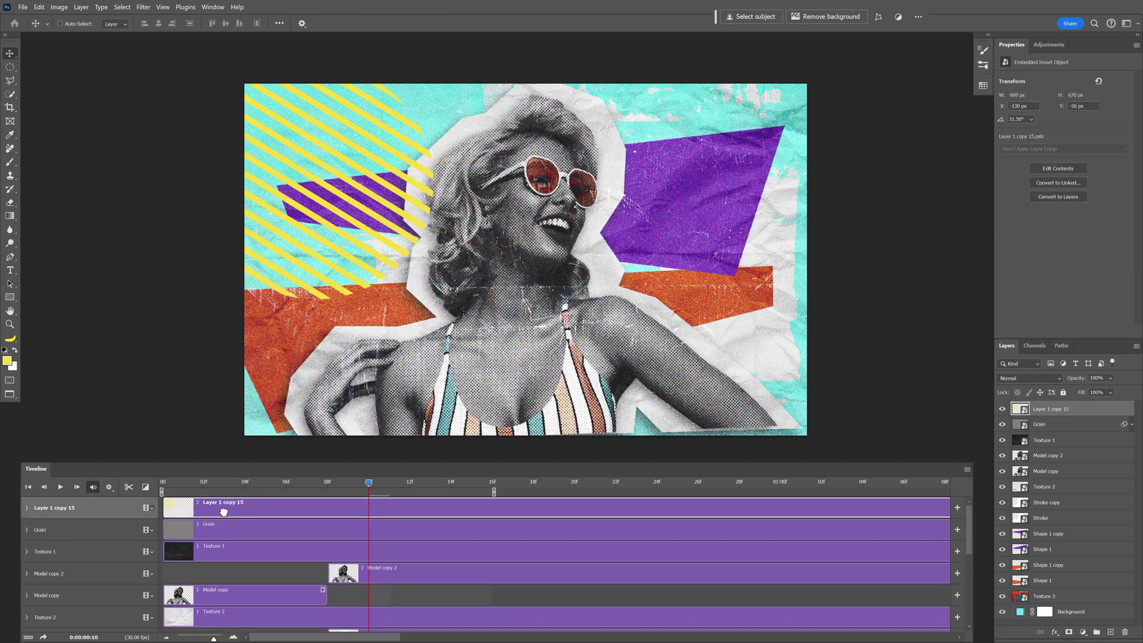
- Split the striped circle clip at frame 08 on the timeline
click(328, 484)
key(ctrl+shift+d)
click(373, 483)
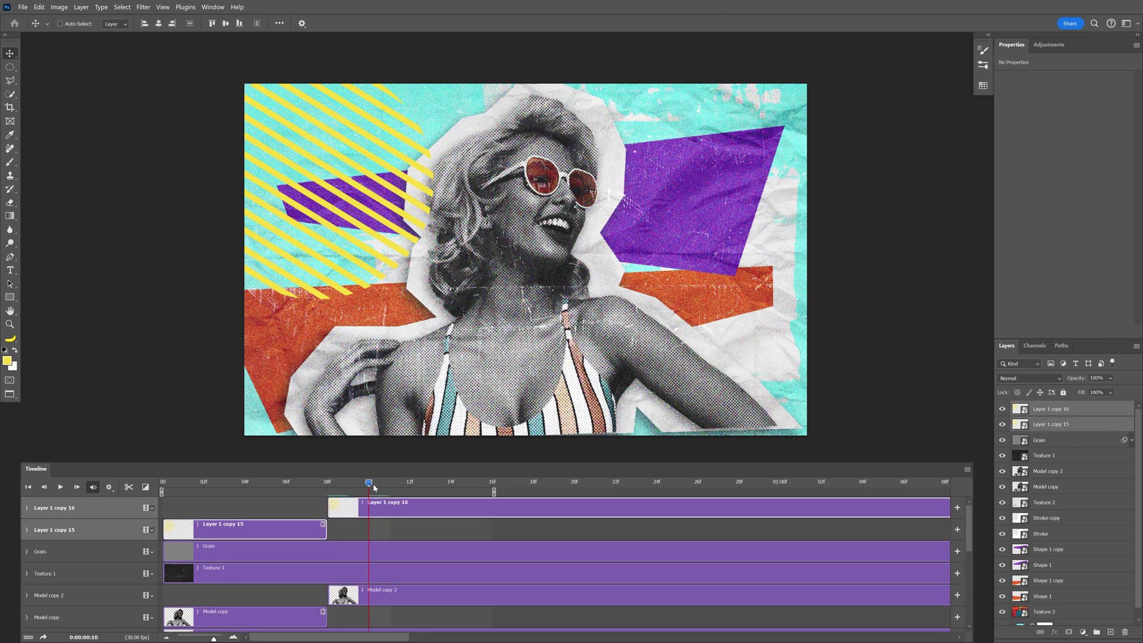